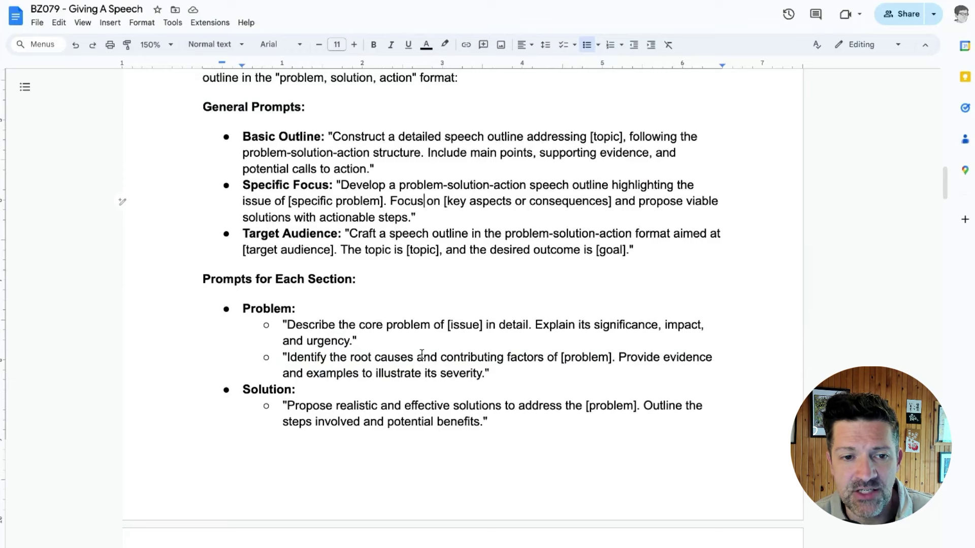
# - In Perplexity, ask for any research, data, or studies about how marketing agencies are adopting AI
pyautogui.scroll(-1, 422, 354)
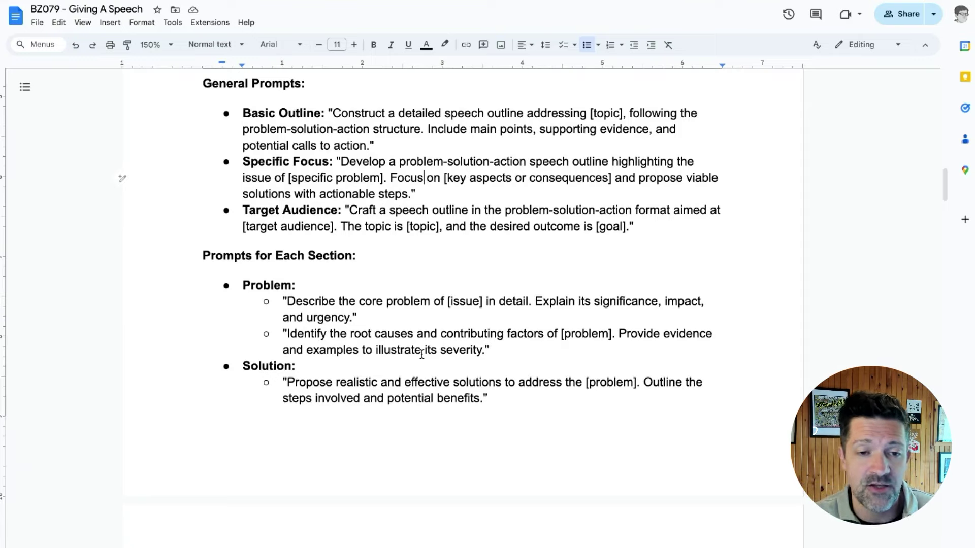
pyautogui.scroll(-3, 421, 354)
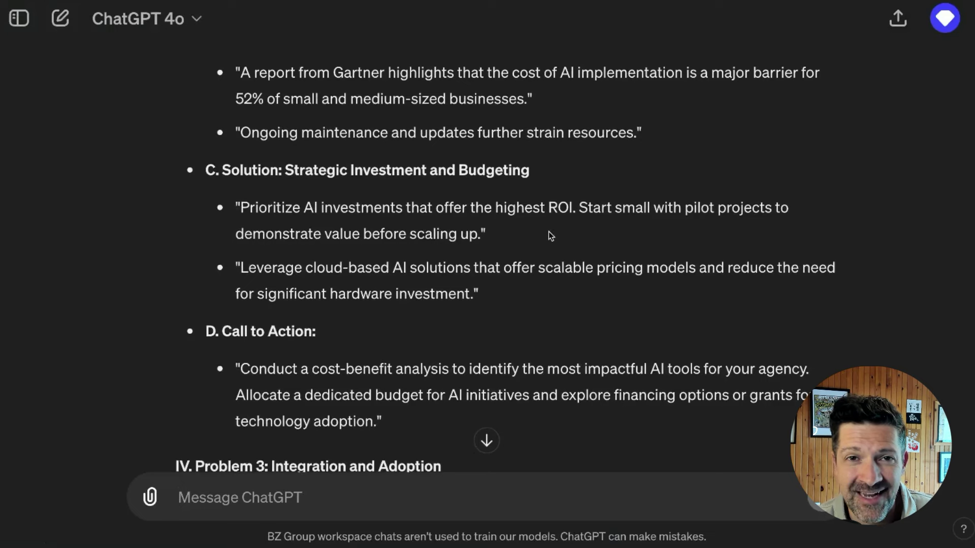
pyautogui.scroll(-2, 549, 231)
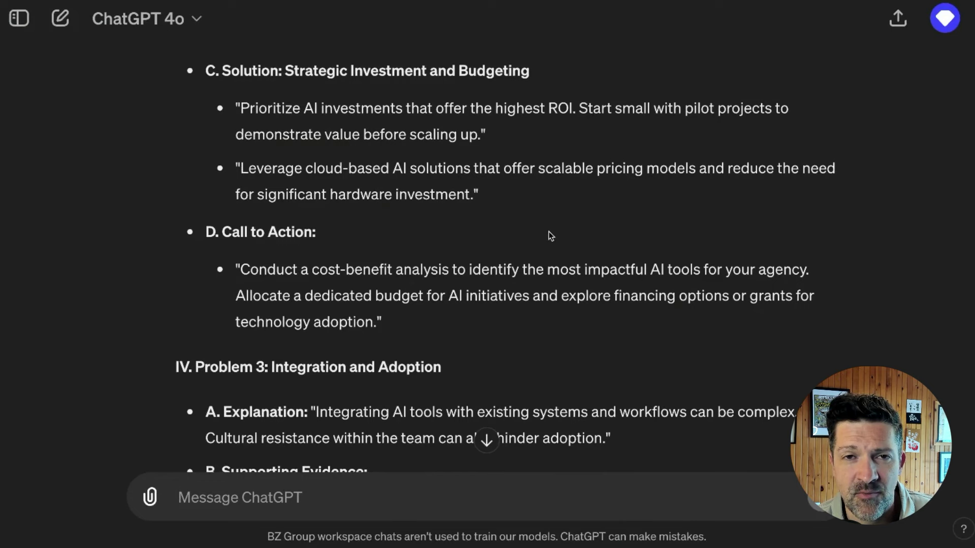
pyautogui.scroll(-1, 548, 232)
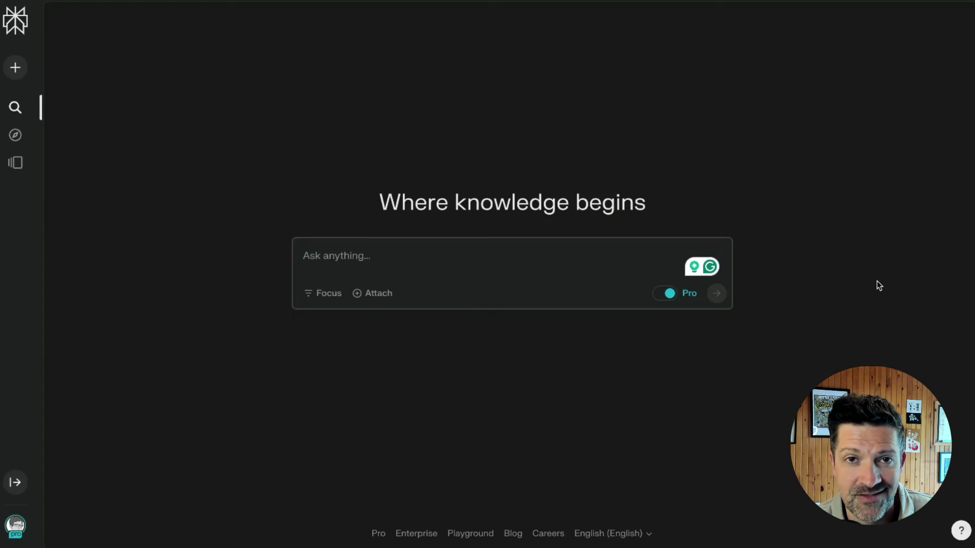
pyautogui.write('Please help me find any research, data, or studies about how marketing agencies are adopting AI.')
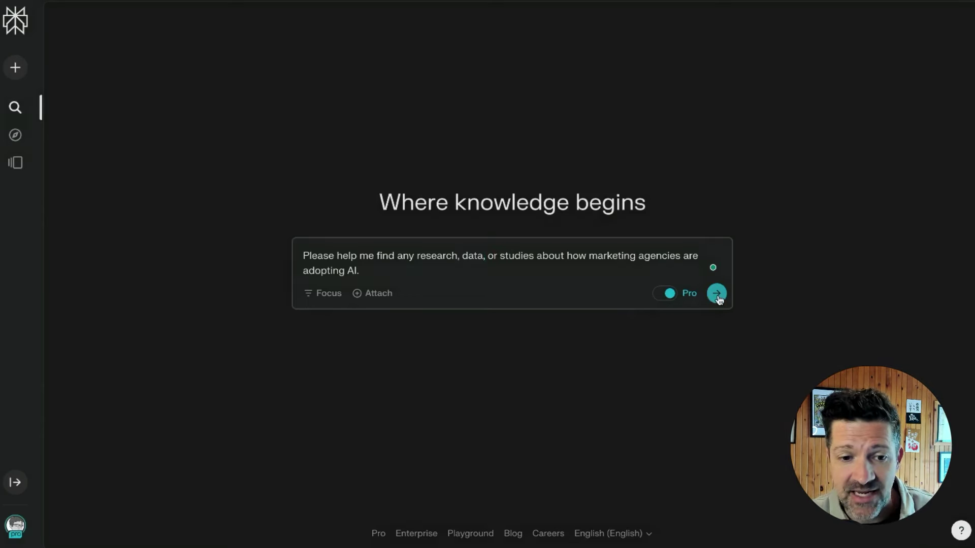
pyautogui.click(716, 294)
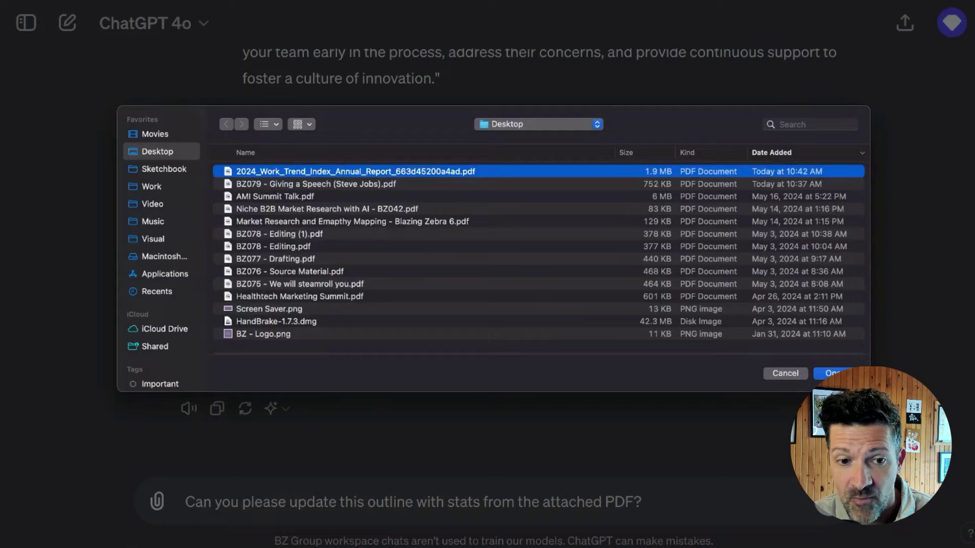
# - In ChatGPT, attach 2024_Work_Trend_Index_Annual_Report_663d45200a4ad.pdf and submit the request to update the outline with stats from the PDF
pyautogui.press('Return')
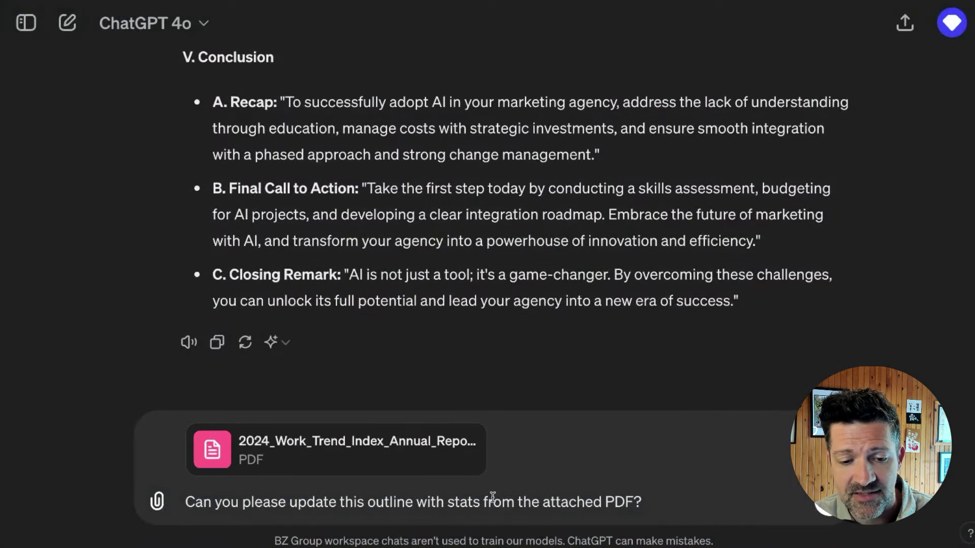
pyautogui.press('Return')
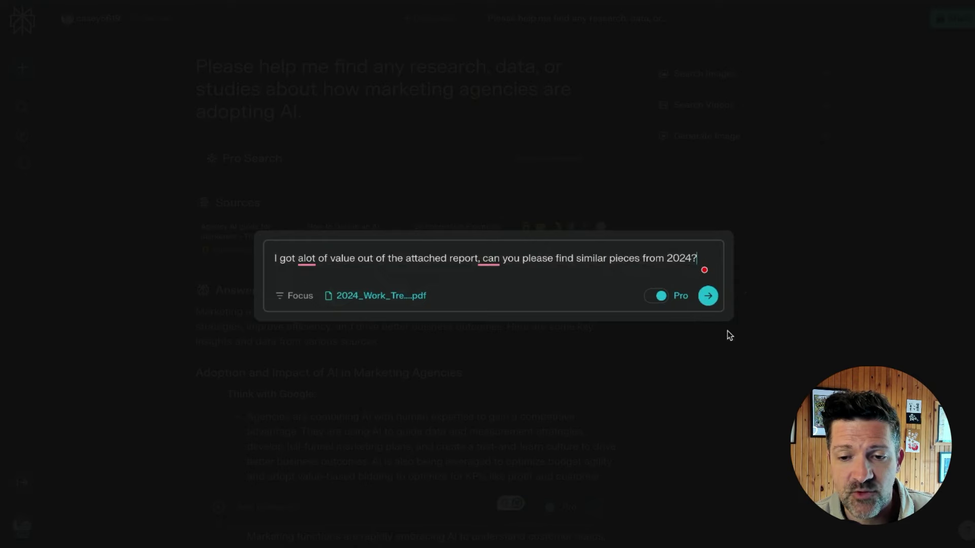
# - Ask Perplexity for 2024 pieces similar to the attached report, and highlight the Stanford University and McKinsey titles in its answer
pyautogui.click(708, 296)
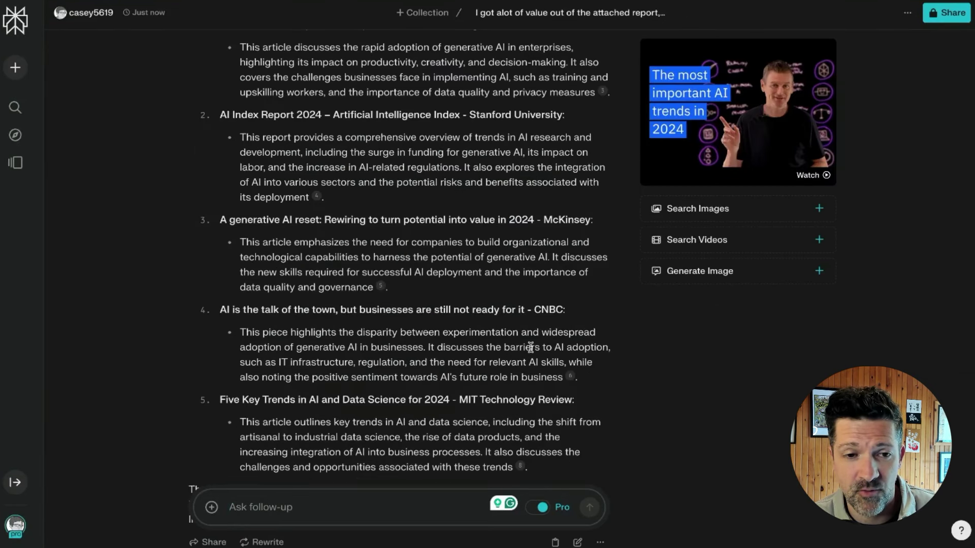
pyautogui.moveTo(220, 114); pyautogui.dragTo(561, 114)
pyautogui.click(329, 216)
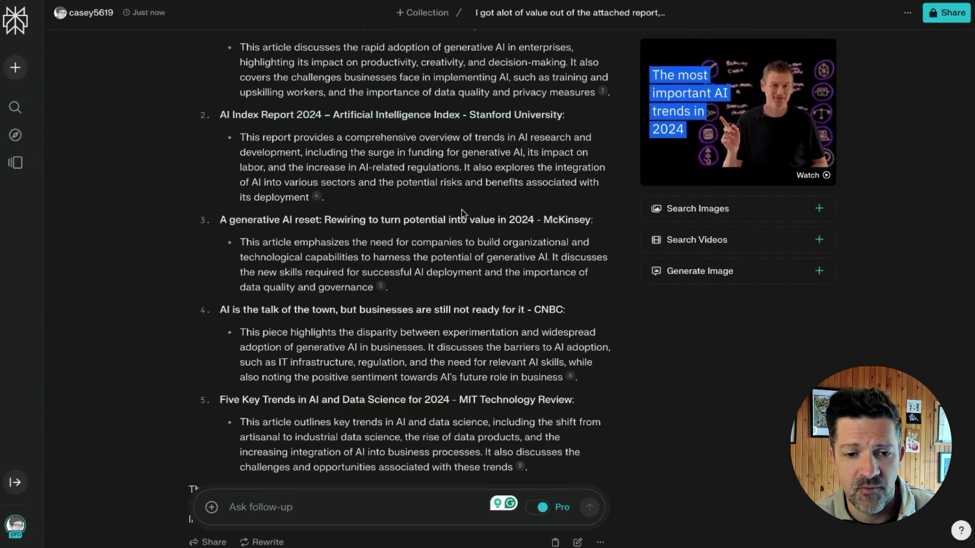
pyautogui.moveTo(220, 219); pyautogui.dragTo(589, 220)
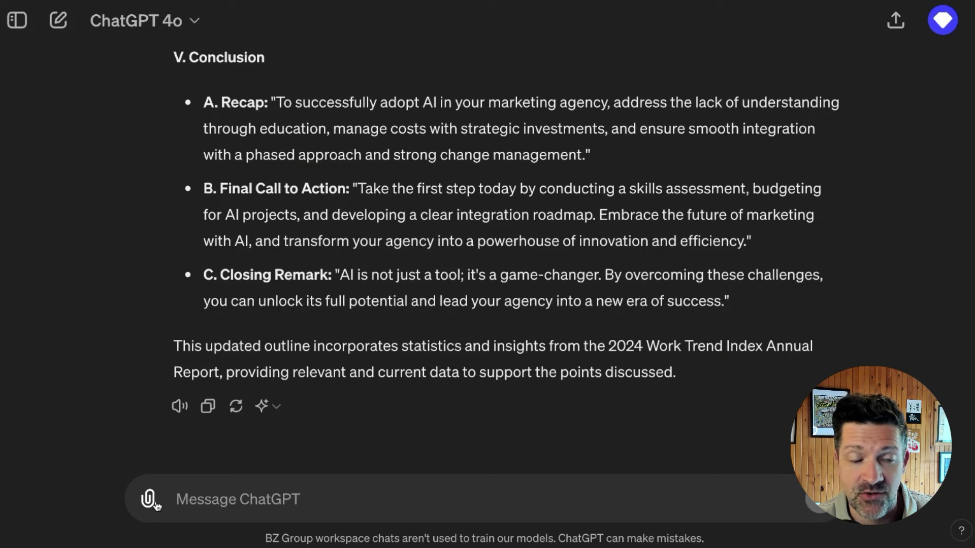
# - In ChatGPT, review the updated outline and highlight the two supporting evidence quotes under Problem 1
pyautogui.scroll(15, 445, 316)
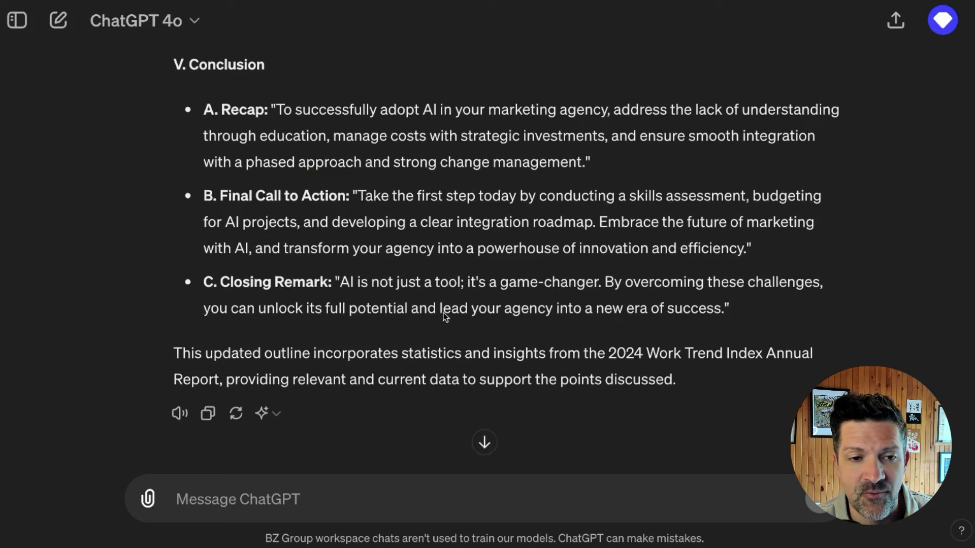
pyautogui.scroll(10, 443, 313)
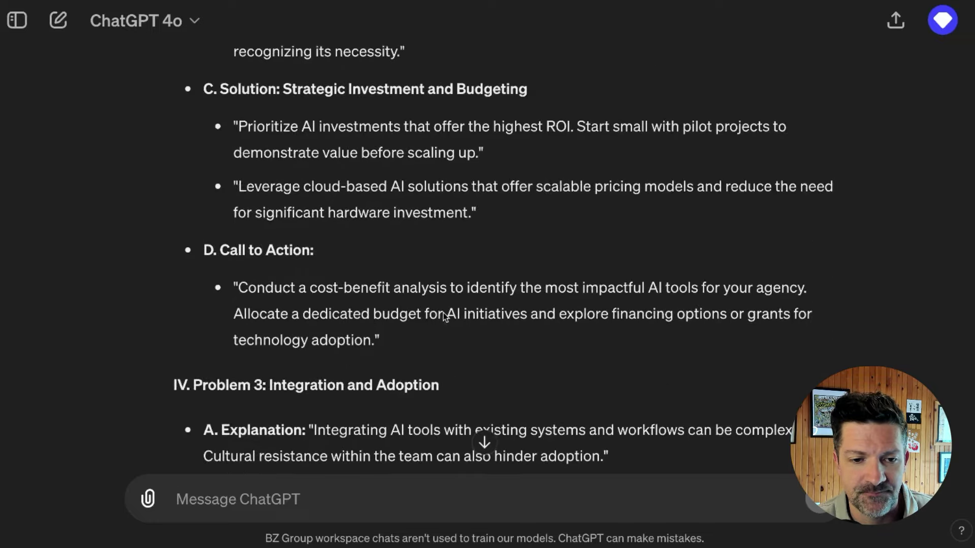
pyautogui.moveTo(239, 302); pyautogui.dragTo(839, 325)
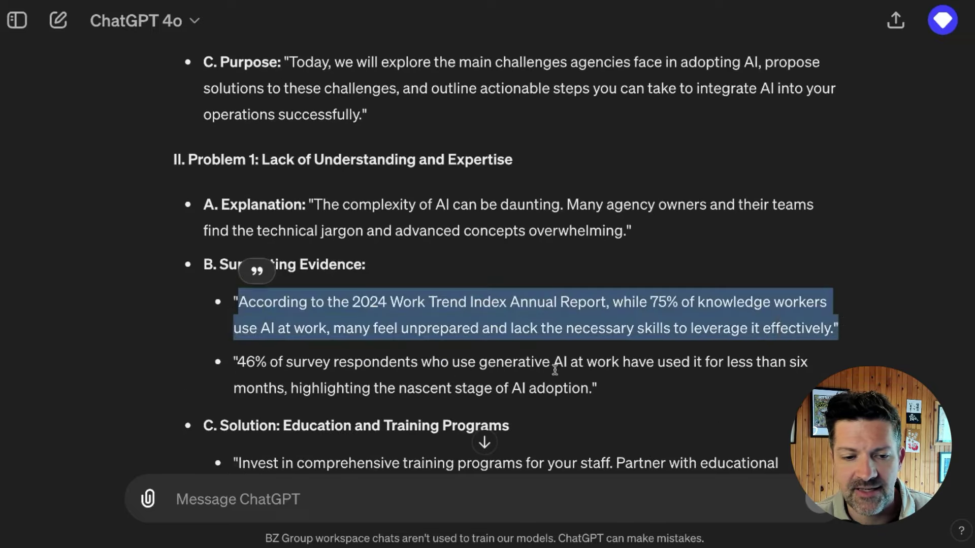
pyautogui.click(583, 380)
pyautogui.moveTo(604, 392); pyautogui.dragTo(233, 361)
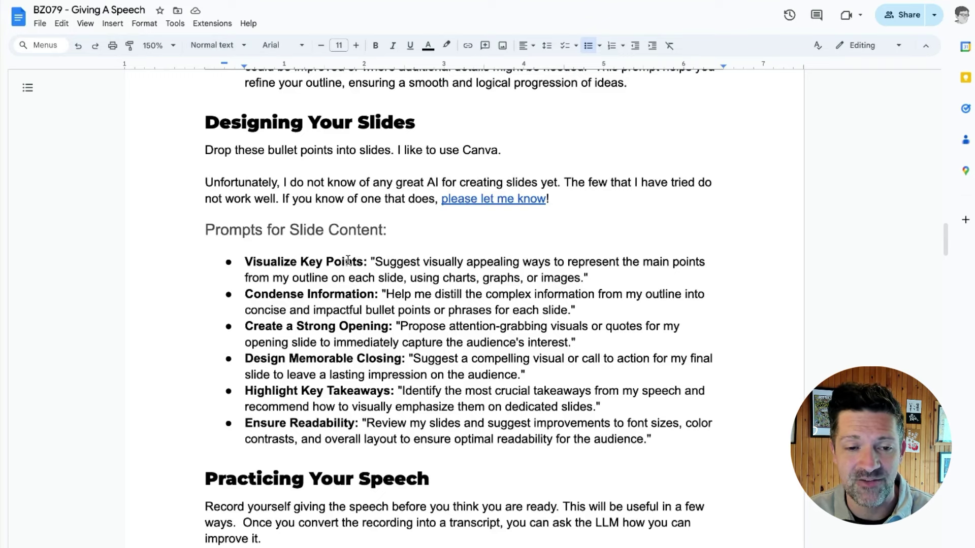
# - Review the Prompts for Slide Content bullets in the Google Docs speech guide and the end of the ChatGPT outline
pyautogui.moveTo(653, 439); pyautogui.dragTo(240, 260)
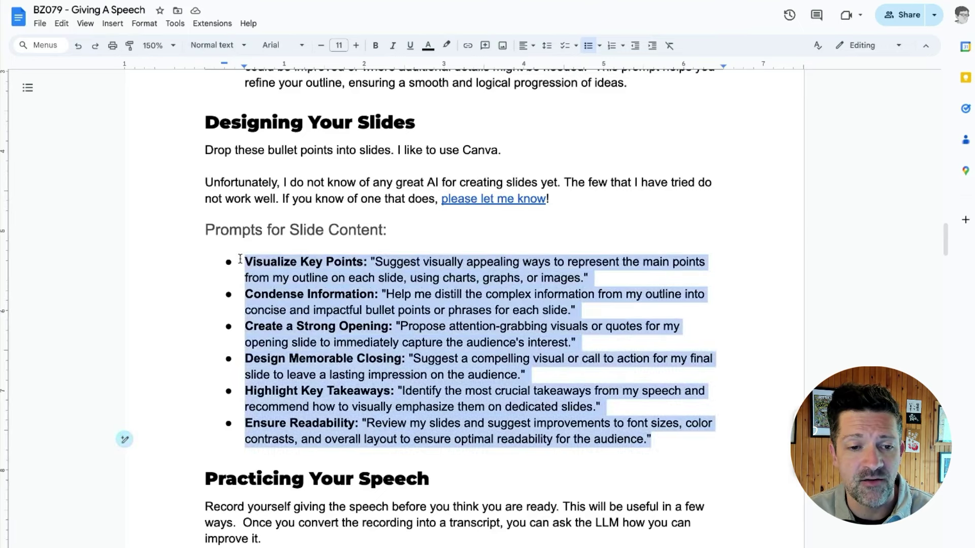
pyautogui.click(354, 310)
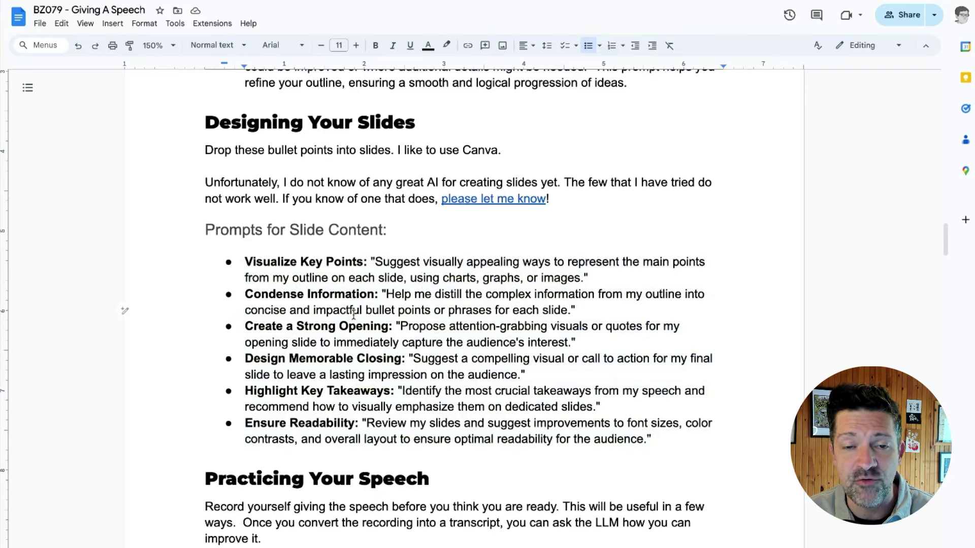
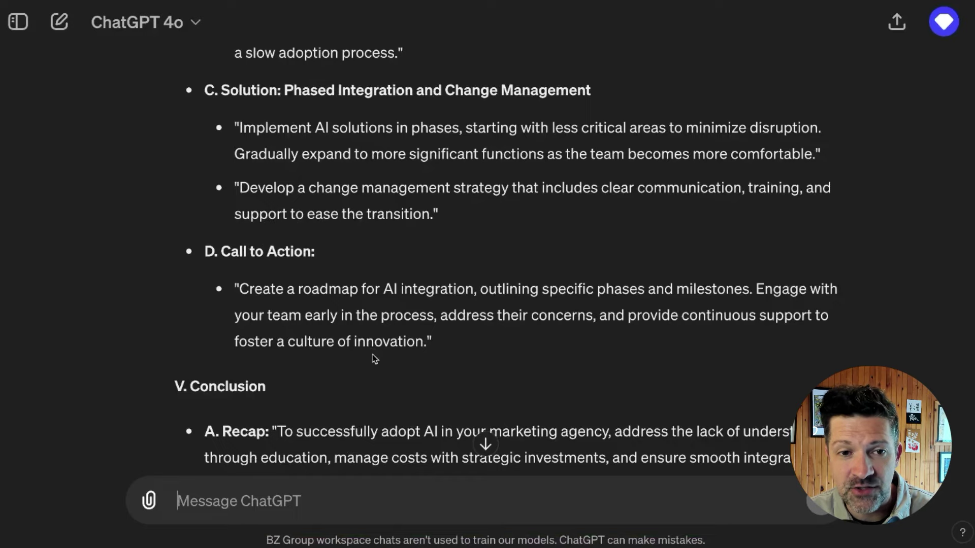
pyautogui.scroll(-3, 374, 355)
pyautogui.scroll(-2, 374, 357)
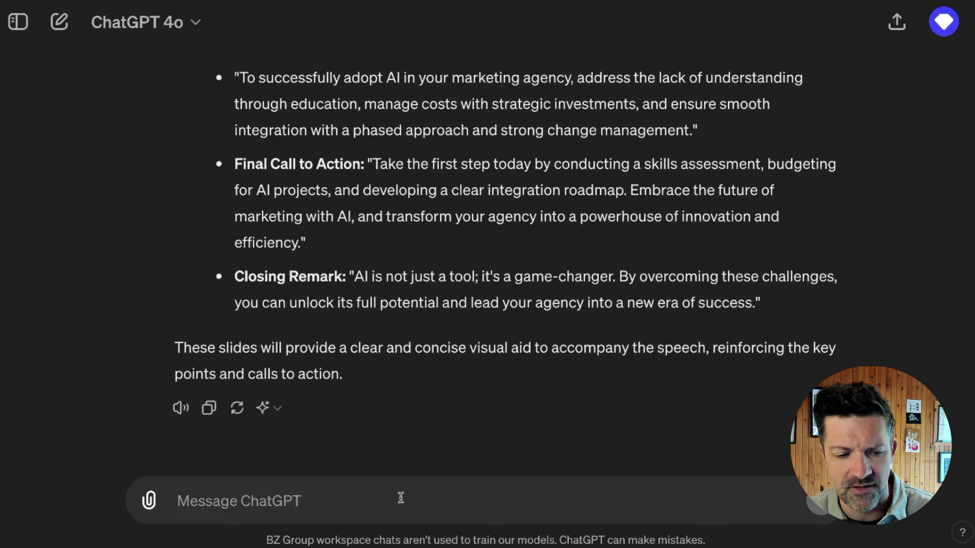
# - Start a ChatGPT follow-up with "These", select the Visualize Key Points prompt text in Google Docs, and view the visual suggestions in ChatGPT
pyautogui.write('These')
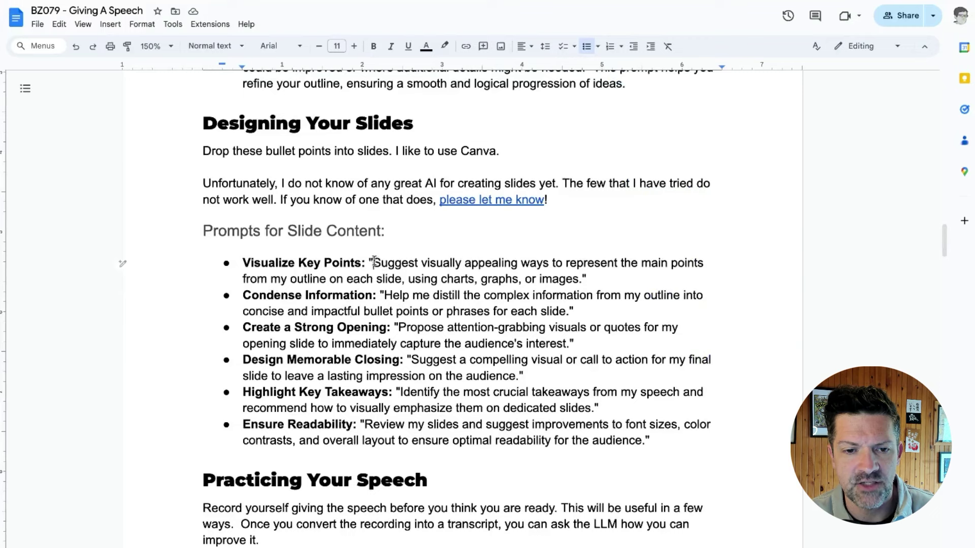
pyautogui.moveTo(373, 263); pyautogui.dragTo(585, 279)
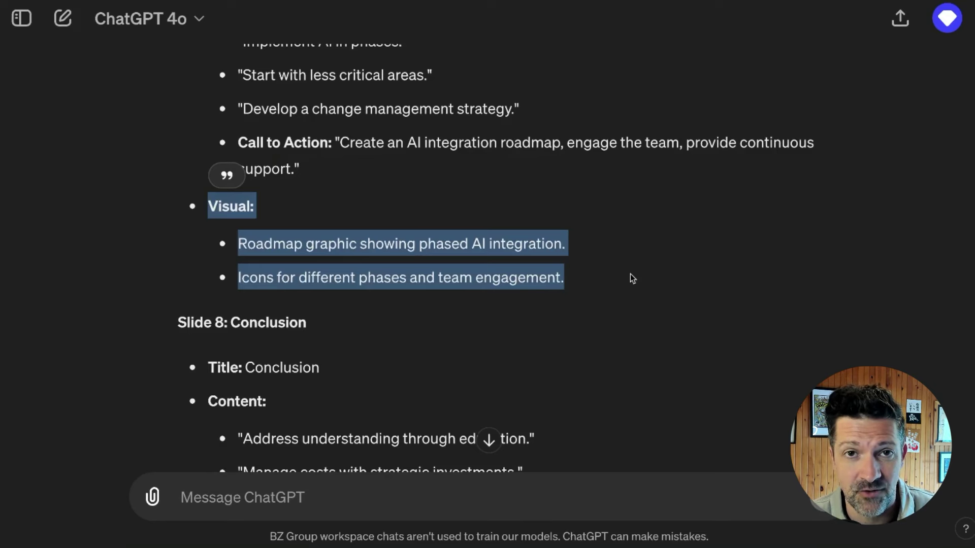
pyautogui.click(630, 274)
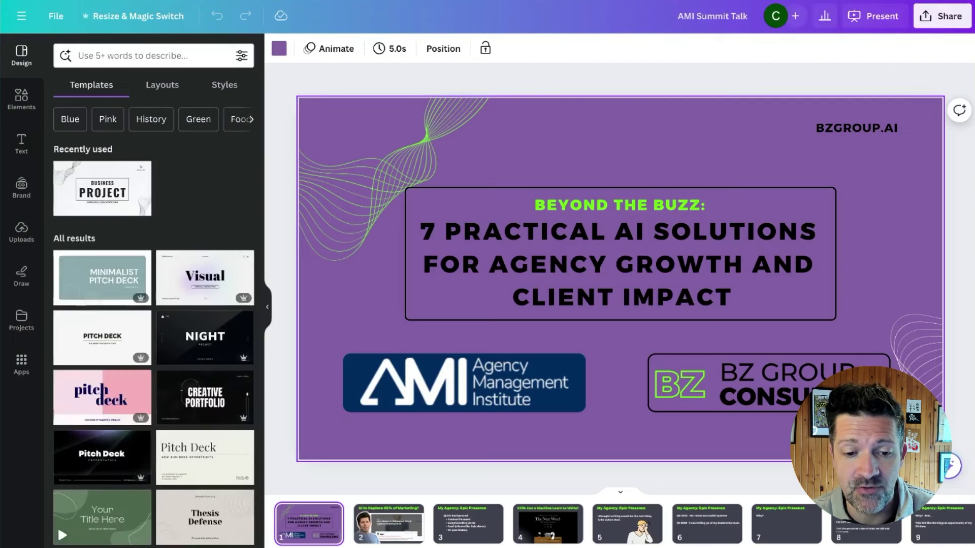
# - Step forward and back through the opening slides of the AMI Summit Talk presentation in Canva
pyautogui.click(384, 518)
pyautogui.press('Right')
pyautogui.press('Right')
pyautogui.press('Right')
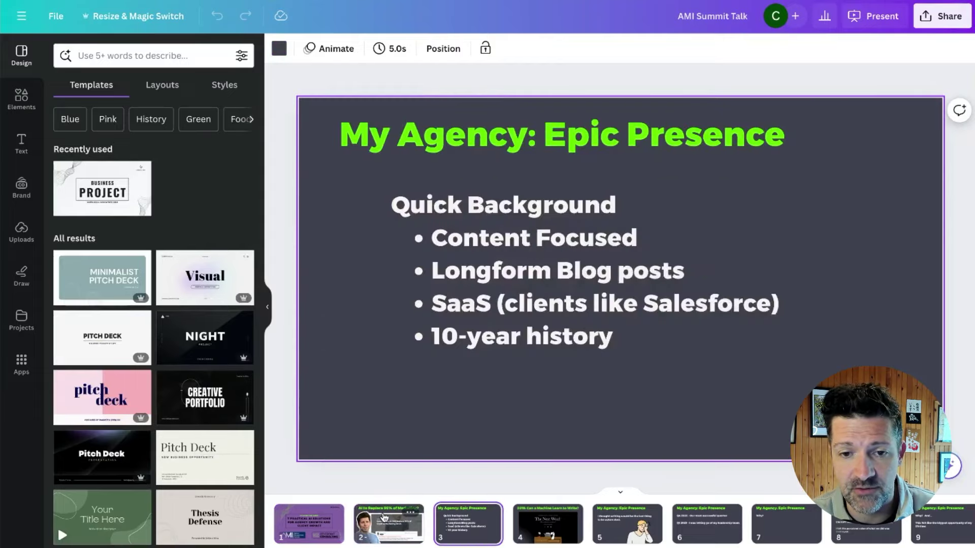
pyautogui.press('Right')
pyautogui.press('Right')
pyautogui.press('Right')
pyautogui.press('Right')
pyautogui.press('Right')
pyautogui.press('Right')
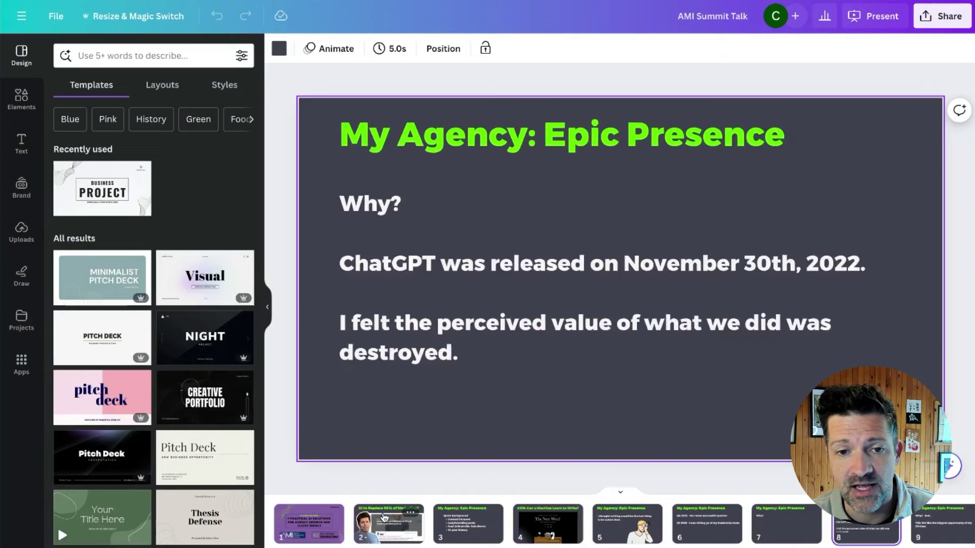
pyautogui.press('Right')
pyautogui.press('Right')
pyautogui.press('Left')
pyautogui.press('Left')
pyautogui.press('Left')
pyautogui.press('Left')
pyautogui.press('Left')
pyautogui.press('Left')
pyautogui.press('Left')
pyautogui.press('Left')
pyautogui.press('Left')
pyautogui.press('Left')
pyautogui.press('Left')
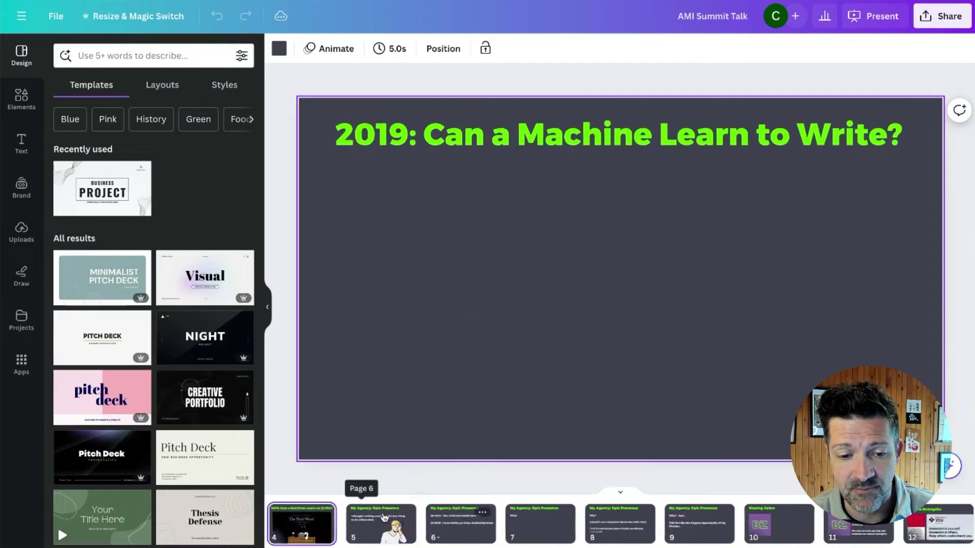
pyautogui.press('Left')
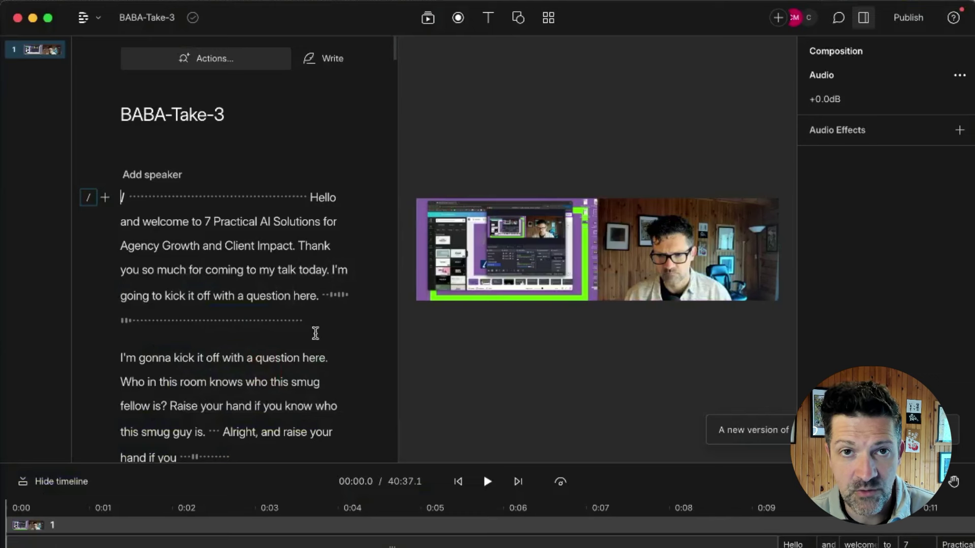
# - Switch to the BABA-Take-3 recording project and look through the talk's transcript to its end
pyautogui.scroll(-2, 282, 304)
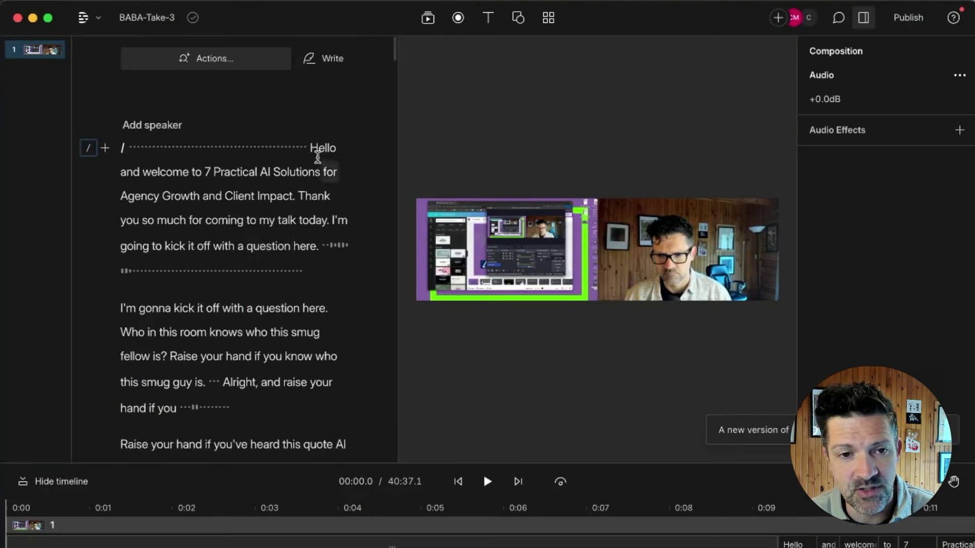
pyautogui.moveTo(339, 220); pyautogui.dragTo(327, 296)
pyautogui.scroll(-7, 326, 297)
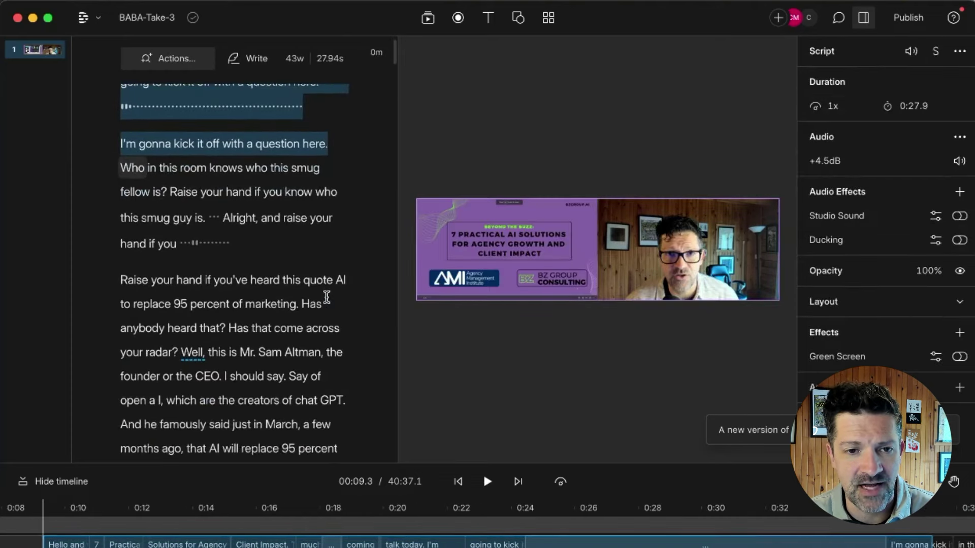
pyautogui.scroll(-11, 326, 297)
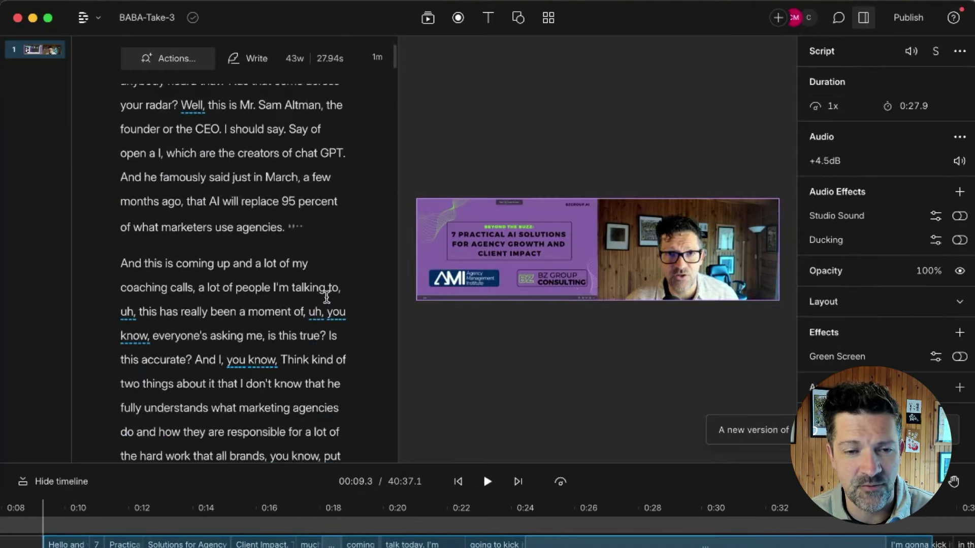
pyautogui.scroll(-20, 326, 297)
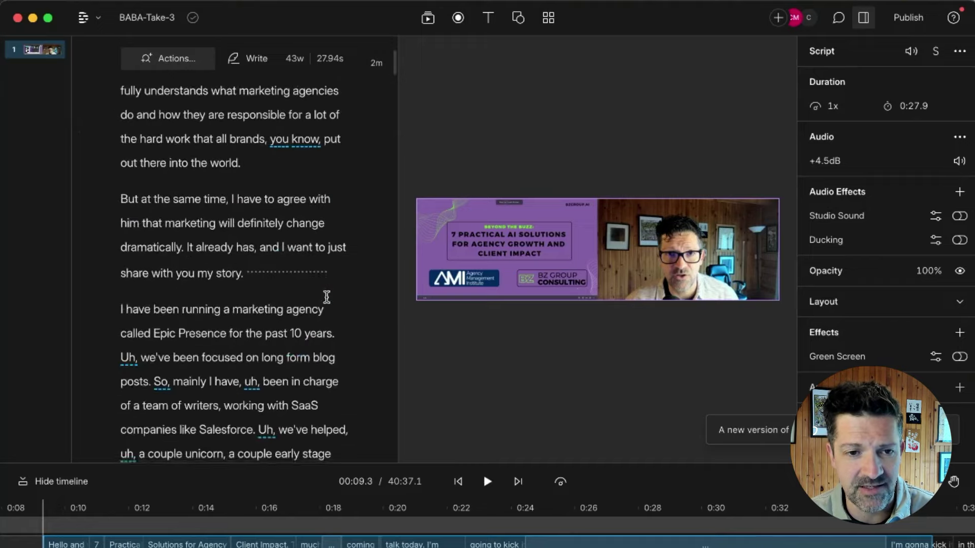
pyautogui.scroll(-20, 326, 297)
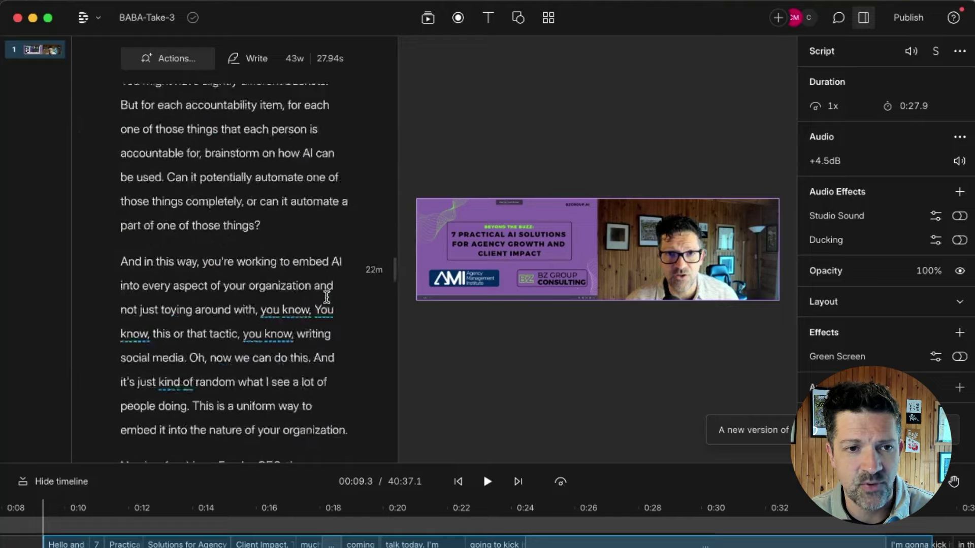
pyautogui.scroll(-20, 326, 297)
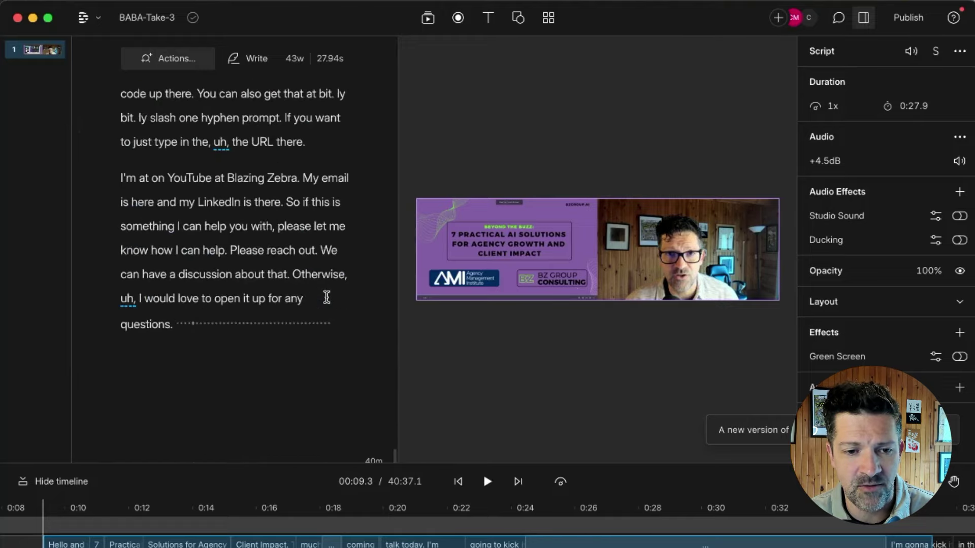
# - Copy the full talk transcript into a new Claude chat and ask what a disgruntled audience member would say behind the speaker's back about the speech
pyautogui.press('super+a')
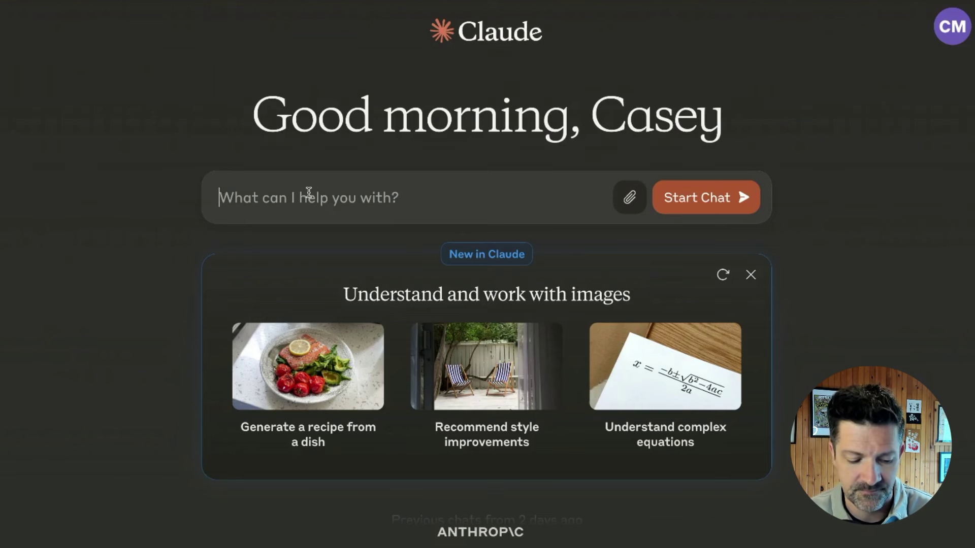
pyautogui.hotkey('ctrl', 'v')
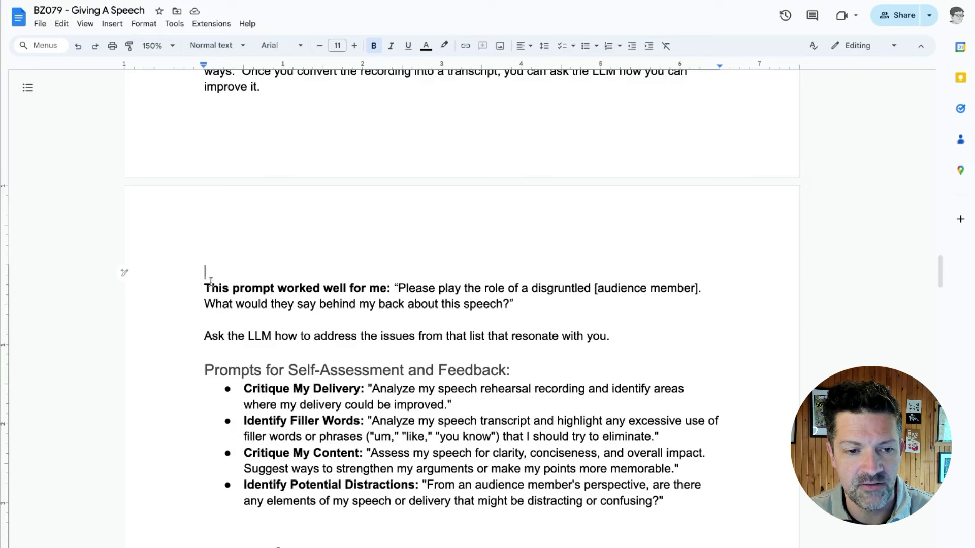
pyautogui.moveTo(205, 288); pyautogui.dragTo(395, 287)
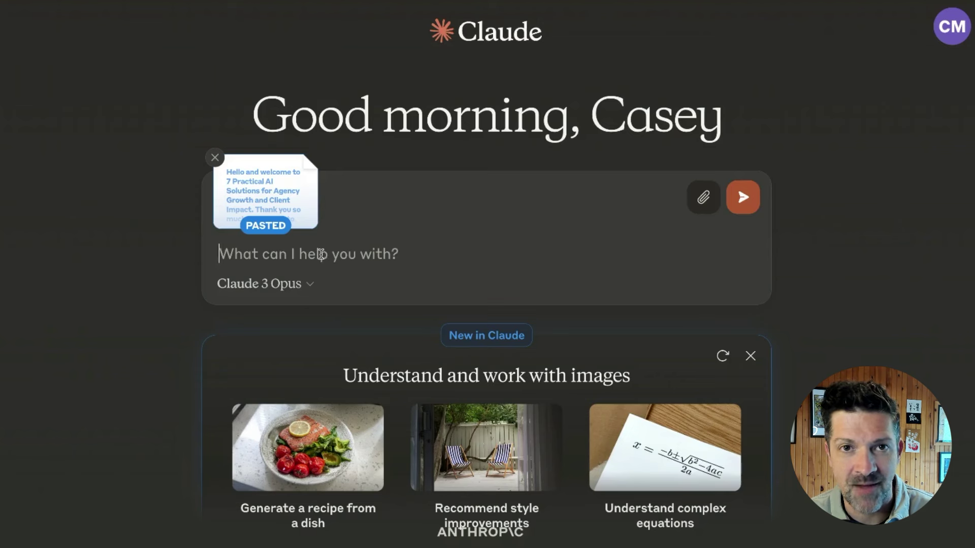
pyautogui.write('"Please play the role of a disgruntled [audience member]. What would they say behind my back about this speech?"')
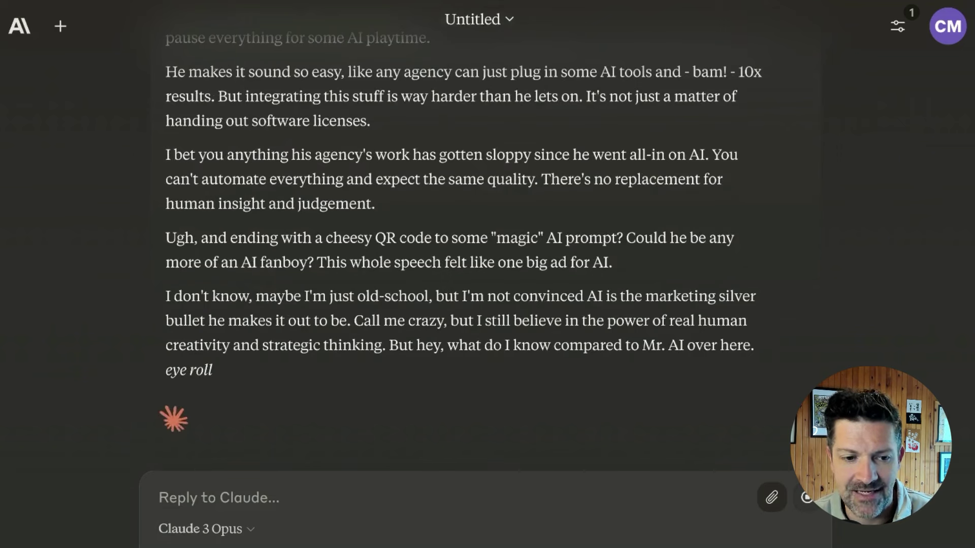
# - Ask Claude "Which of these are probably the most important to address?" and have it analyze the rehearsal transcript for areas where delivery could be improved
pyautogui.write('Which of these are probably the most important to address?')
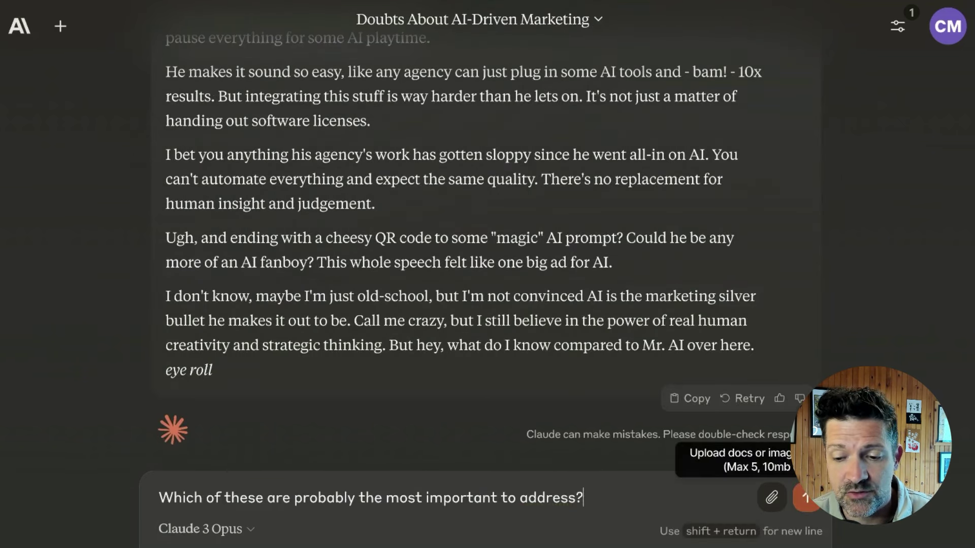
pyautogui.click(808, 499)
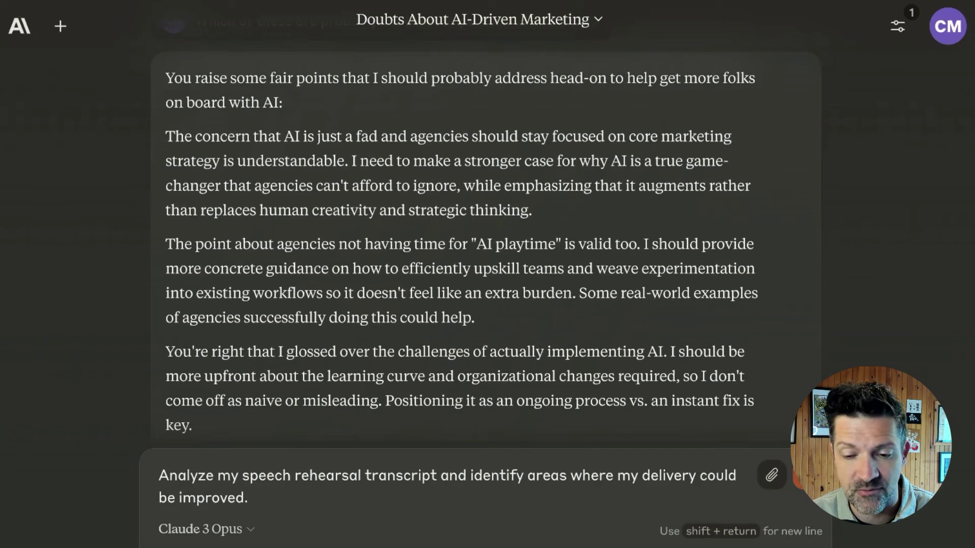
pyautogui.press('Return')
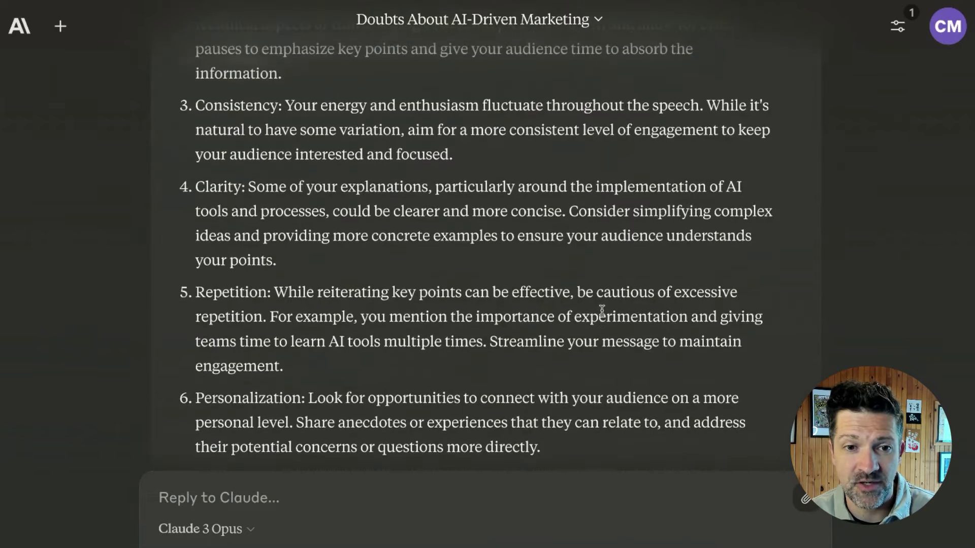
pyautogui.scroll(1, 603, 310)
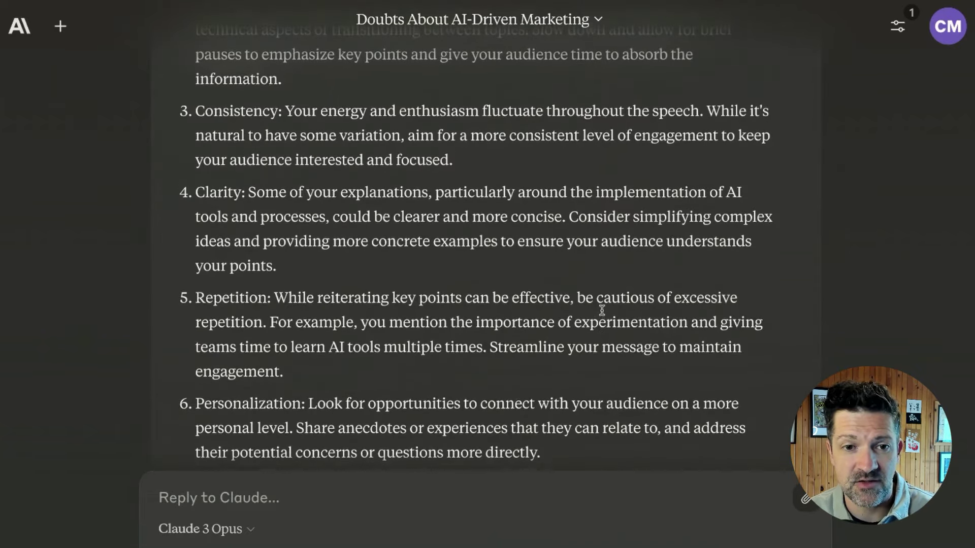
pyautogui.scroll(1, 603, 313)
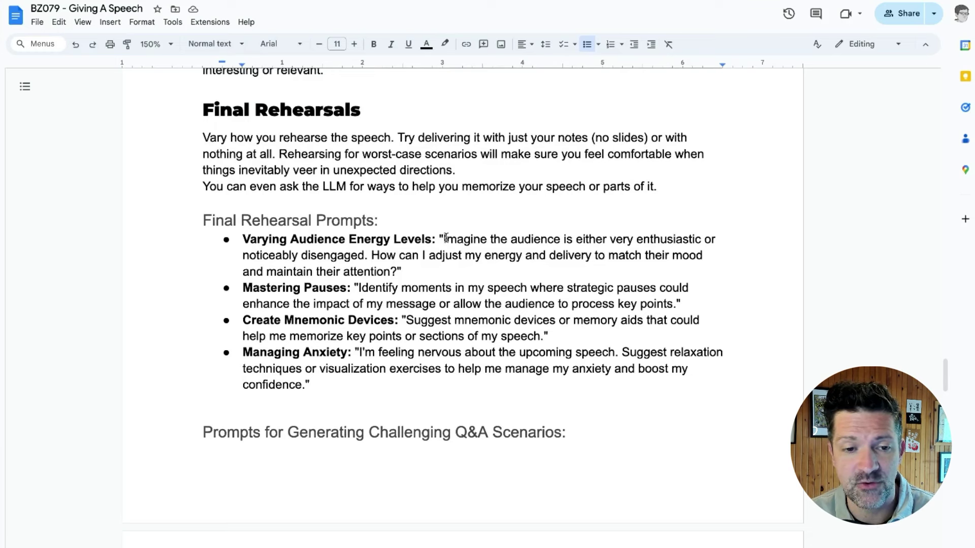
# - Switch to the Google Docs speech guide and read through the Final Rehearsal Prompts, from Varying Audience Energy Levels to Managing Anxiety
pyautogui.click(367, 256)
pyautogui.doubleClick(339, 256)
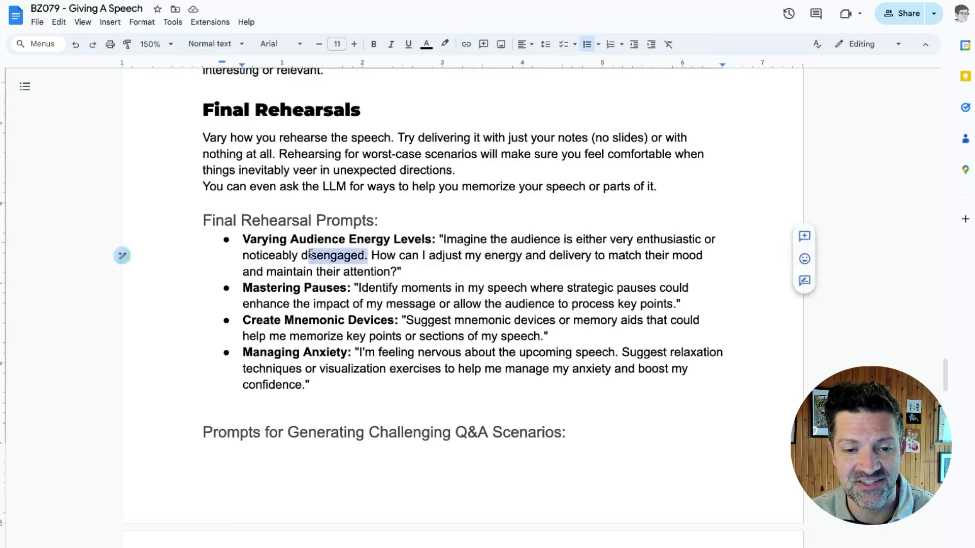
pyautogui.moveTo(370, 256); pyautogui.dragTo(401, 272)
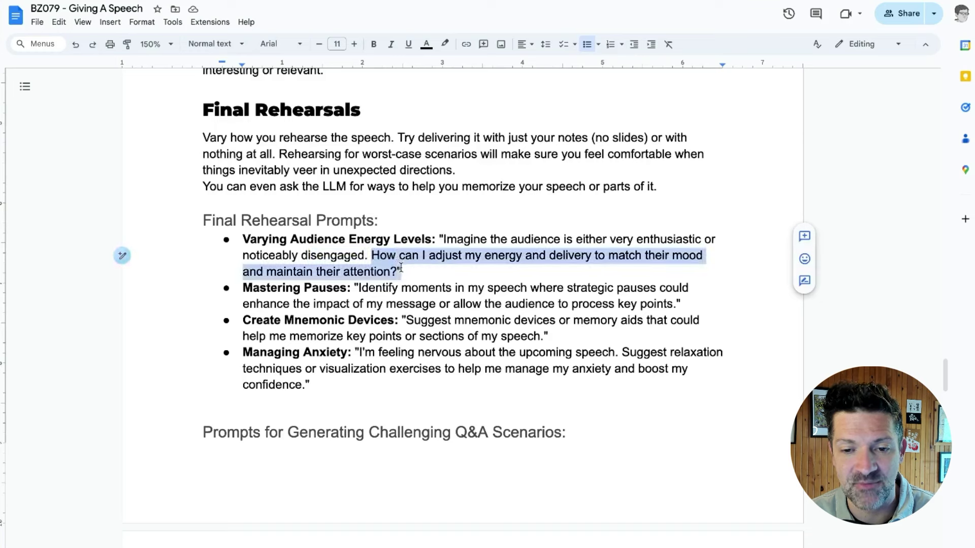
pyautogui.click(422, 276)
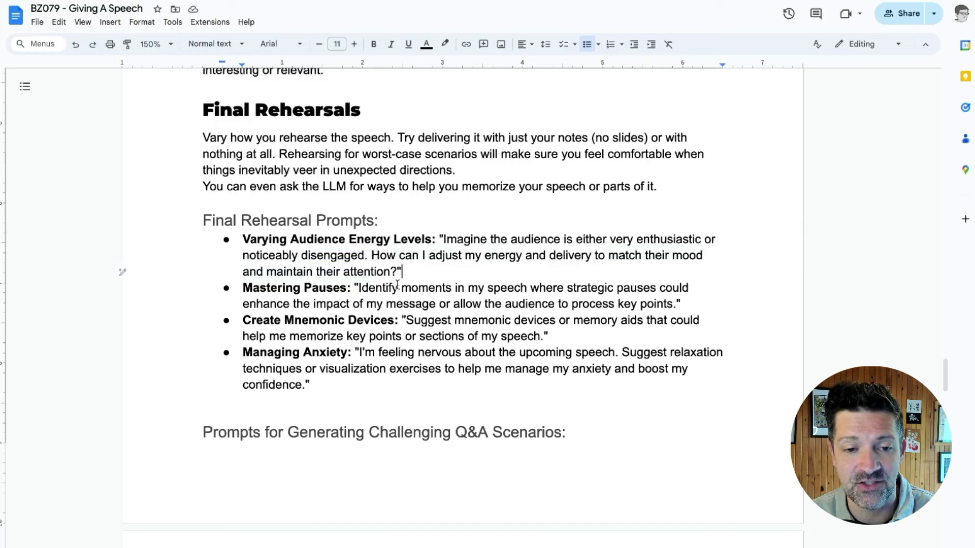
pyautogui.moveTo(243, 287); pyautogui.dragTo(356, 288)
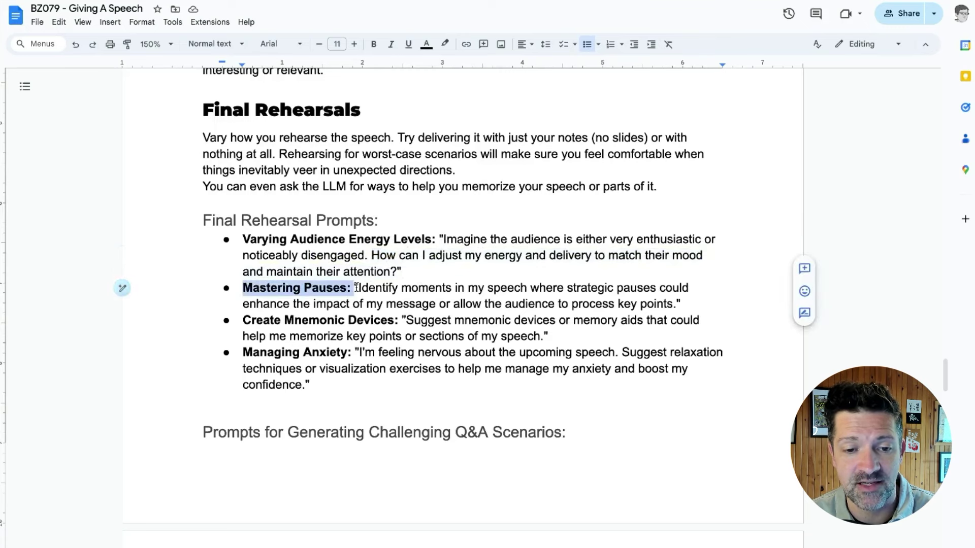
pyautogui.click(358, 288)
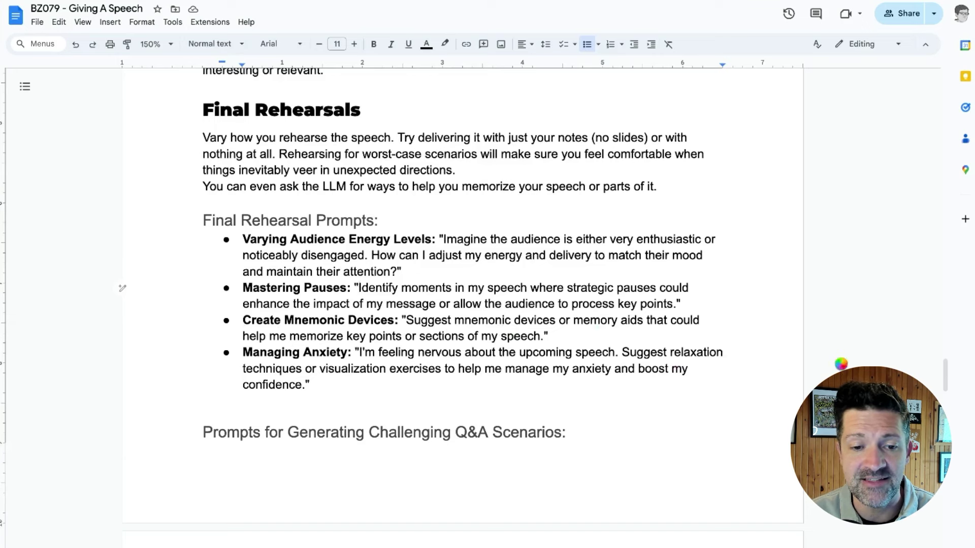
pyautogui.moveTo(243, 320); pyautogui.dragTo(567, 346)
pyautogui.click(567, 347)
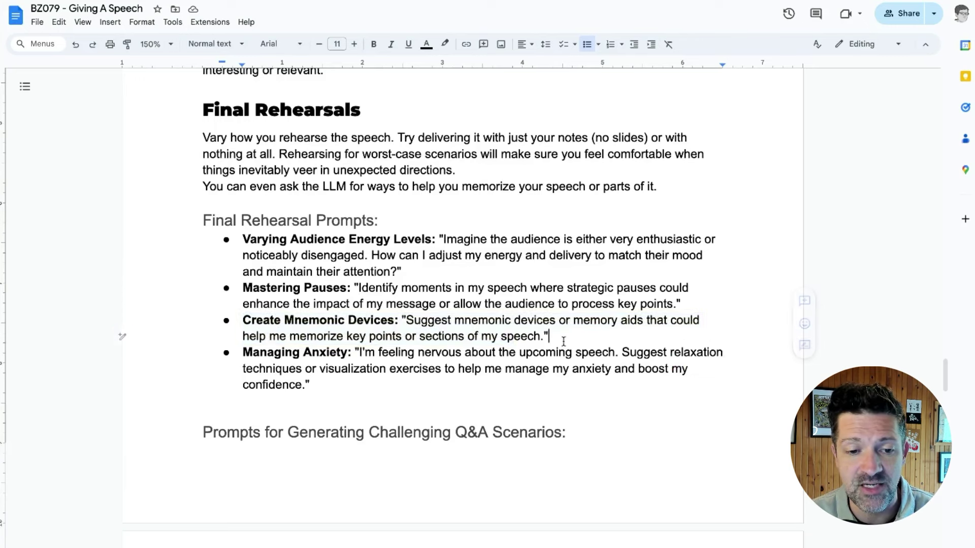
pyautogui.click(355, 359)
pyautogui.moveTo(354, 358); pyautogui.dragTo(354, 382)
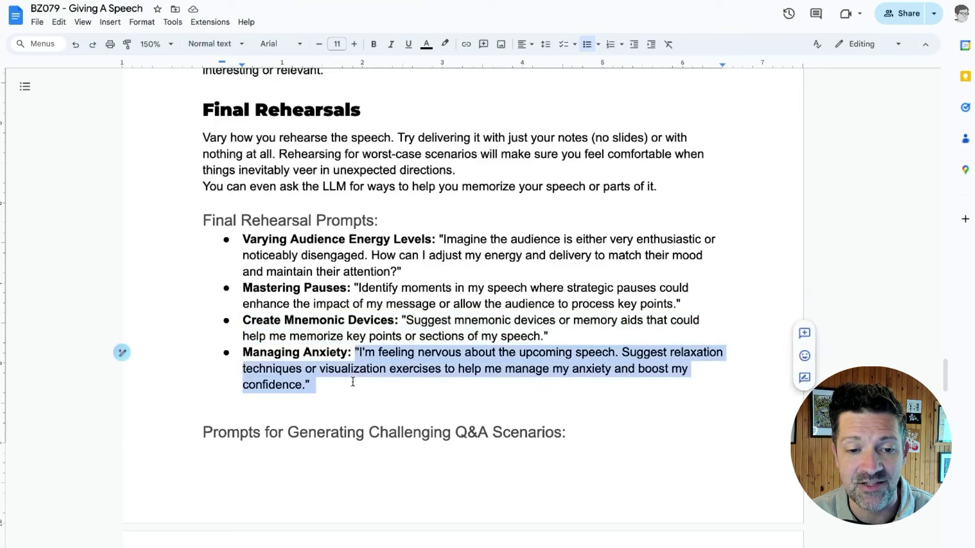
pyautogui.scroll(-5, 629, 395)
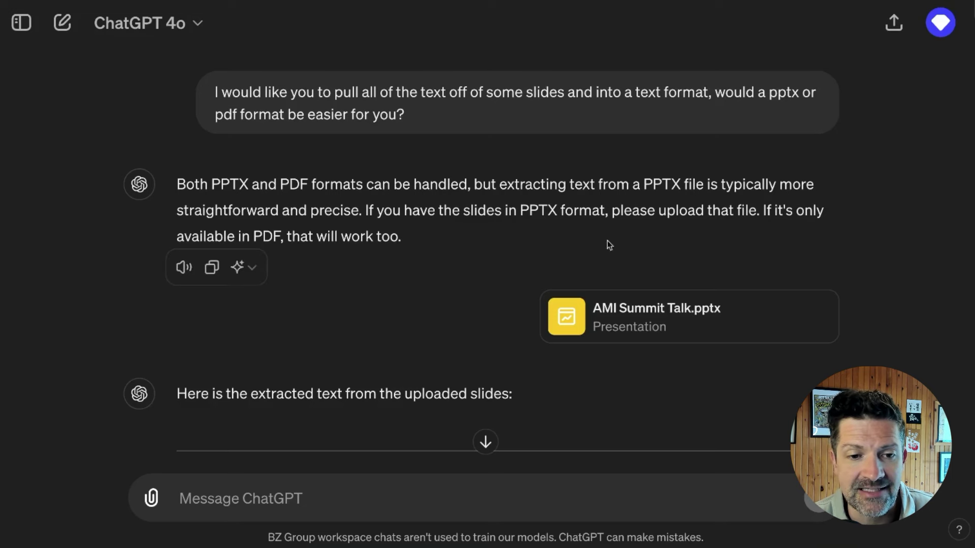
# - Switch to the ChatGPT slide-text chat and examine its PPTX or PDF format advice and the text extracted from AMI Summit Talk.pptx
pyautogui.moveTo(212, 186); pyautogui.dragTo(364, 189)
pyautogui.click(489, 214)
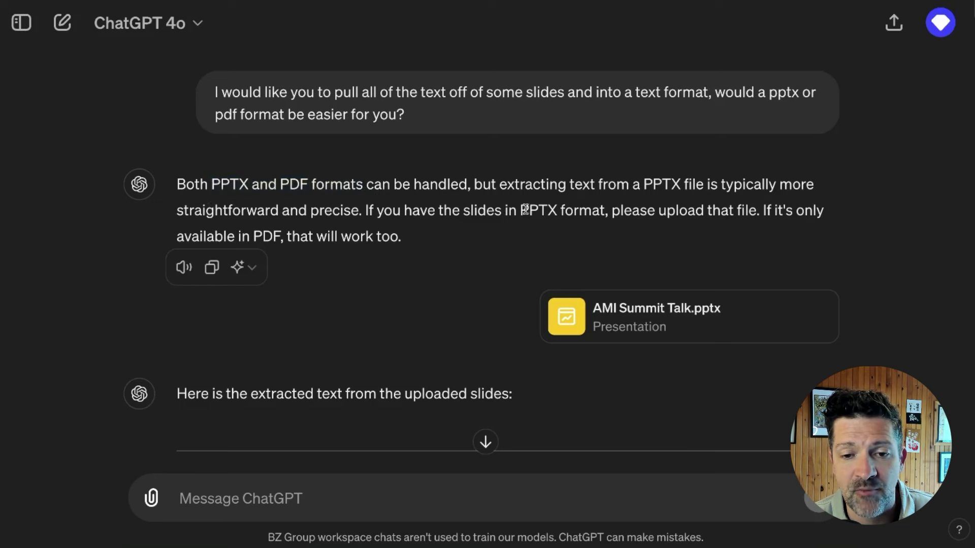
pyautogui.moveTo(521, 208); pyautogui.dragTo(605, 209)
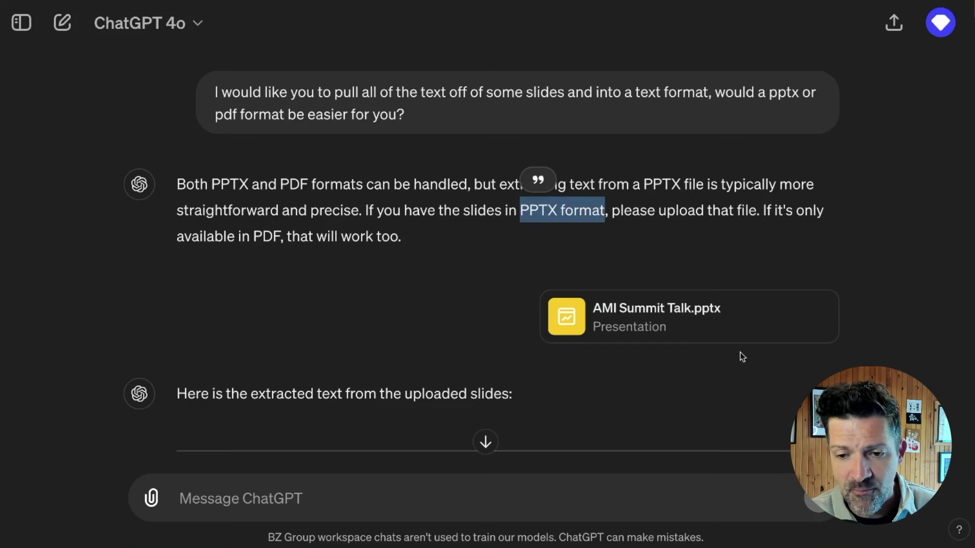
pyautogui.scroll(-5, 951, 356)
pyautogui.scroll(-5, 951, 356)
pyautogui.scroll(-4, 951, 357)
pyautogui.scroll(-3, 951, 356)
pyautogui.scroll(-3, 951, 356)
pyautogui.scroll(-3, 951, 357)
pyautogui.scroll(-2, 952, 357)
pyautogui.scroll(-2, 952, 356)
pyautogui.scroll(-4, 952, 357)
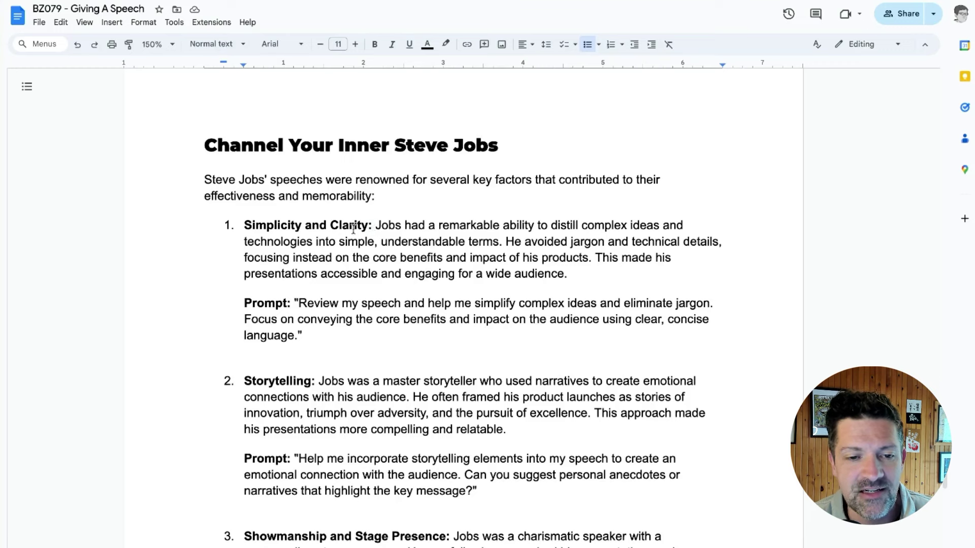
# - Switch to the Channel Your Inner Steve Jobs section in Google Docs and read the Simplicity and Clarity and Storytelling items, highlighting the storytelling prompt
pyautogui.moveTo(375, 226); pyautogui.dragTo(298, 242)
pyautogui.click(314, 337)
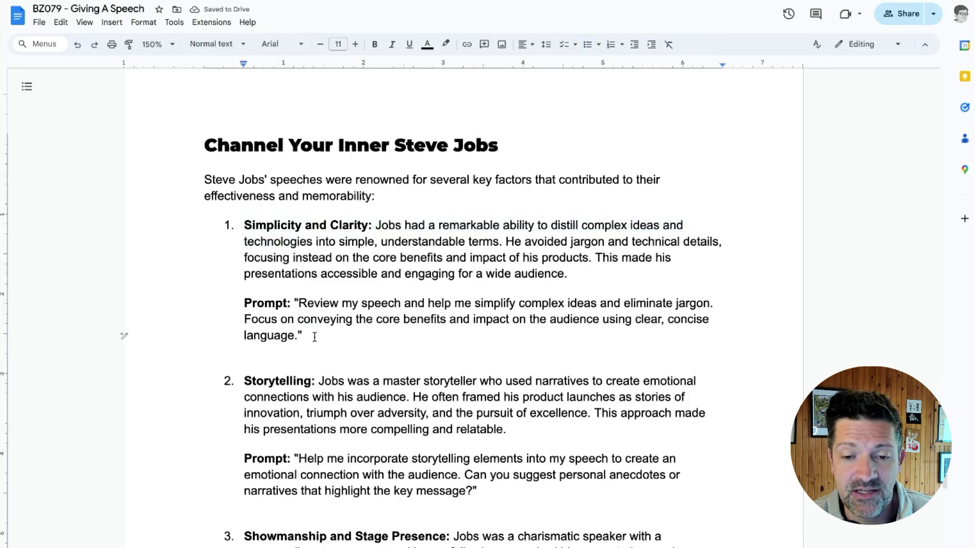
pyautogui.scroll(-1, 314, 337)
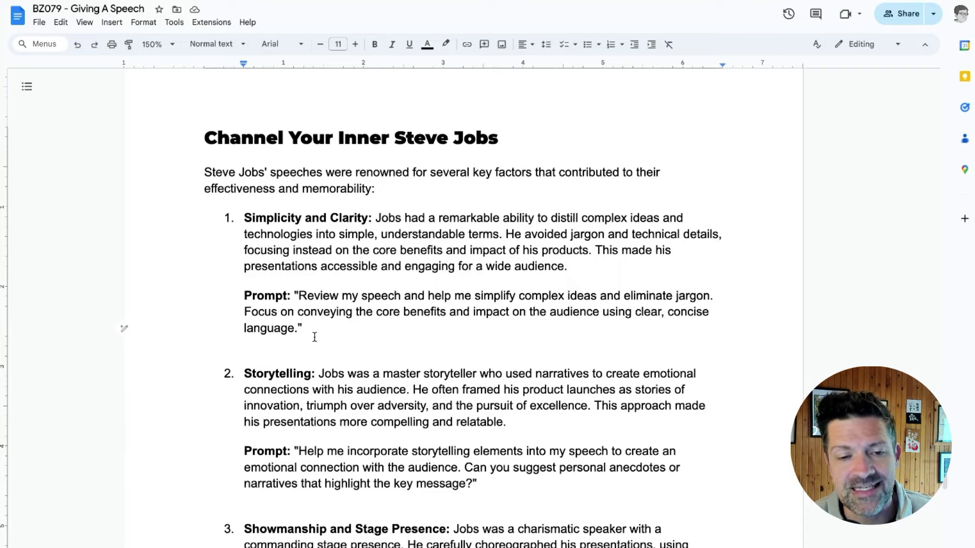
pyautogui.scroll(-2, 314, 337)
pyautogui.scroll(-5, 314, 337)
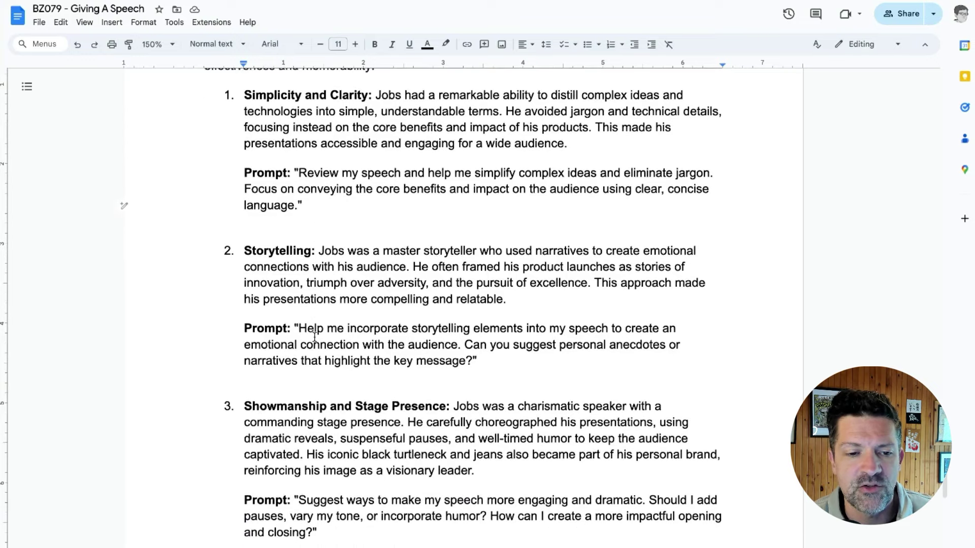
pyautogui.moveTo(480, 362); pyautogui.dragTo(295, 325)
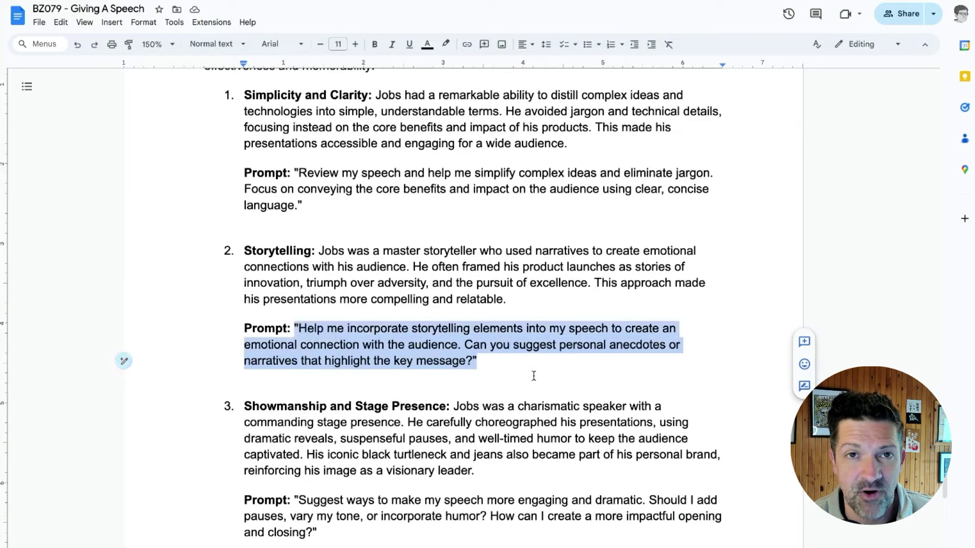
# - Read the Showmanship and Stage Presence and Passion and Conviction items, highlighting the prompt text of each
pyautogui.scroll(-1, 533, 376)
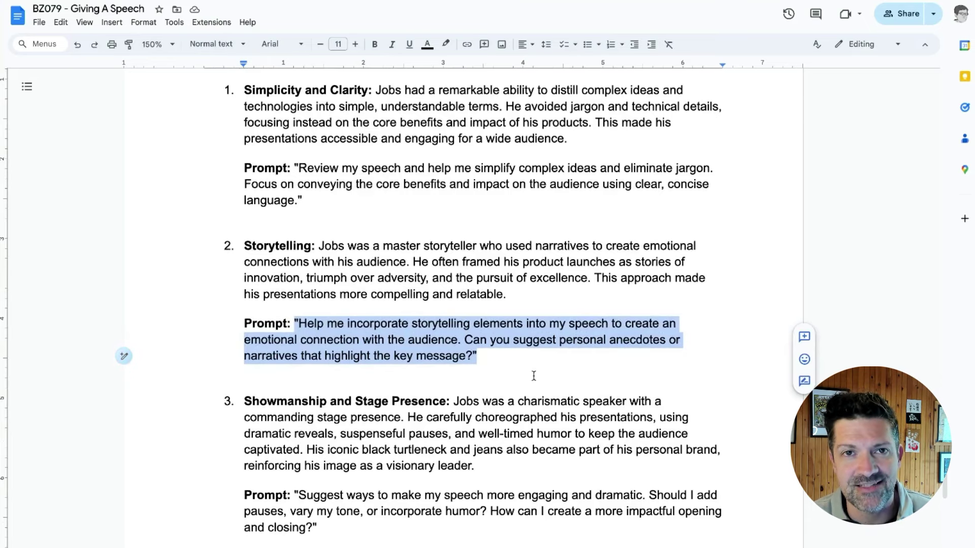
pyautogui.scroll(-2, 534, 376)
pyautogui.scroll(-3, 534, 376)
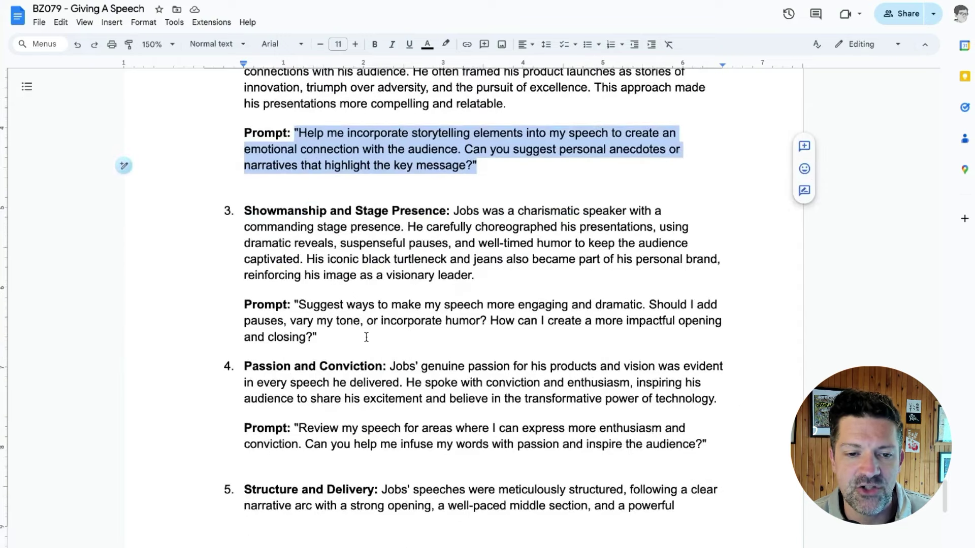
pyautogui.moveTo(360, 333); pyautogui.dragTo(295, 304)
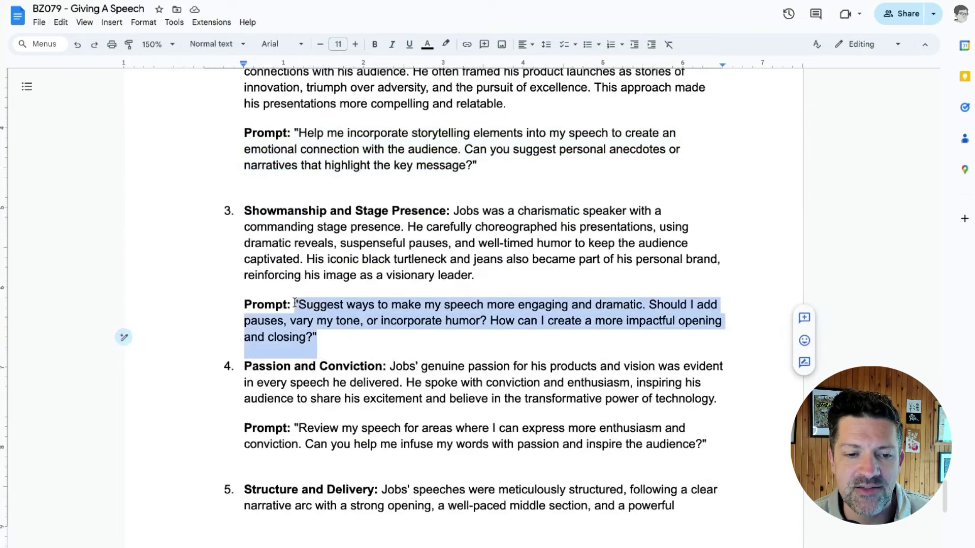
pyautogui.scroll(-1, 447, 354)
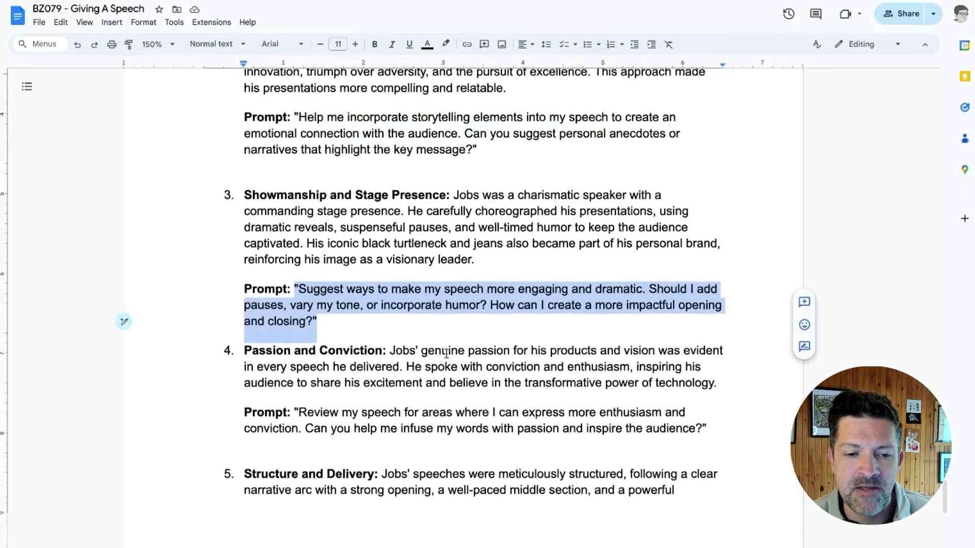
pyautogui.scroll(-1, 447, 354)
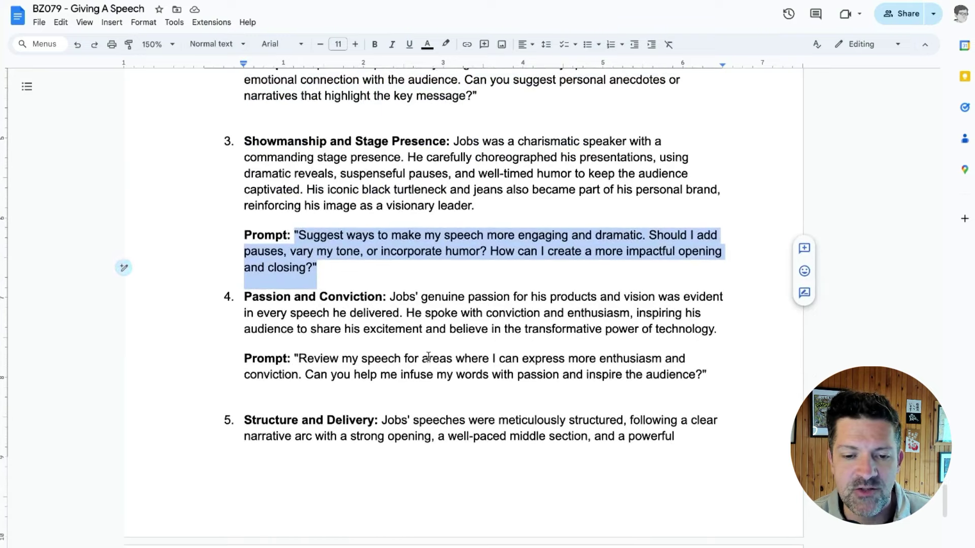
pyautogui.moveTo(714, 374); pyautogui.dragTo(297, 359)
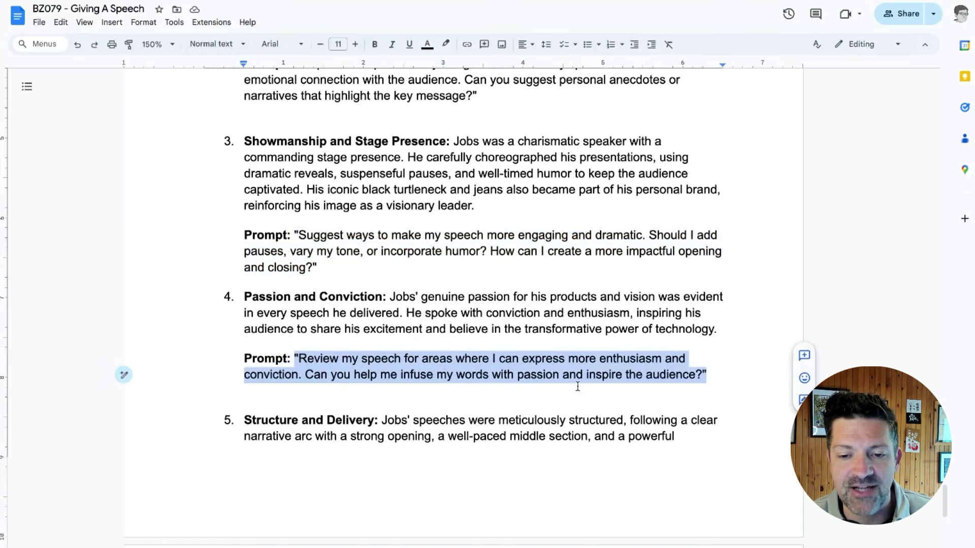
# - Read the remaining Steve Jobs items from Structure and Delivery to "Reality Distortion Field", highlighting those two headings
pyautogui.scroll(-2, 585, 380)
pyautogui.scroll(-5, 585, 380)
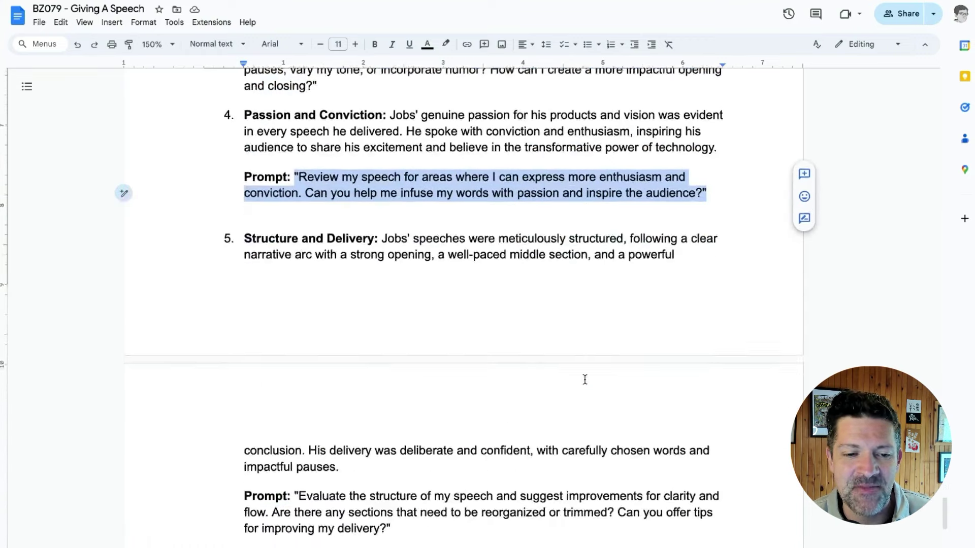
pyautogui.click(243, 111)
pyautogui.moveTo(244, 111); pyautogui.dragTo(379, 111)
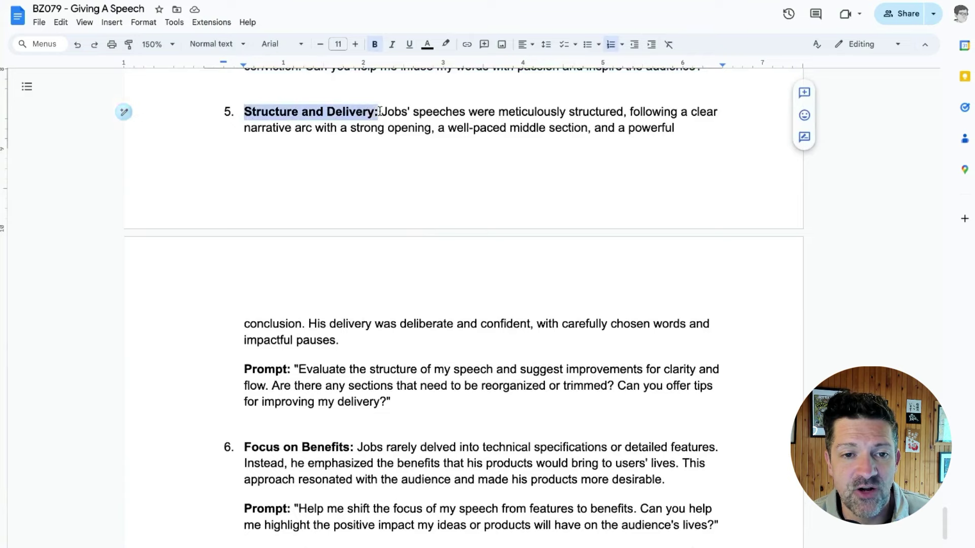
pyautogui.click(411, 419)
pyautogui.scroll(-2, 411, 421)
pyautogui.scroll(-2, 411, 419)
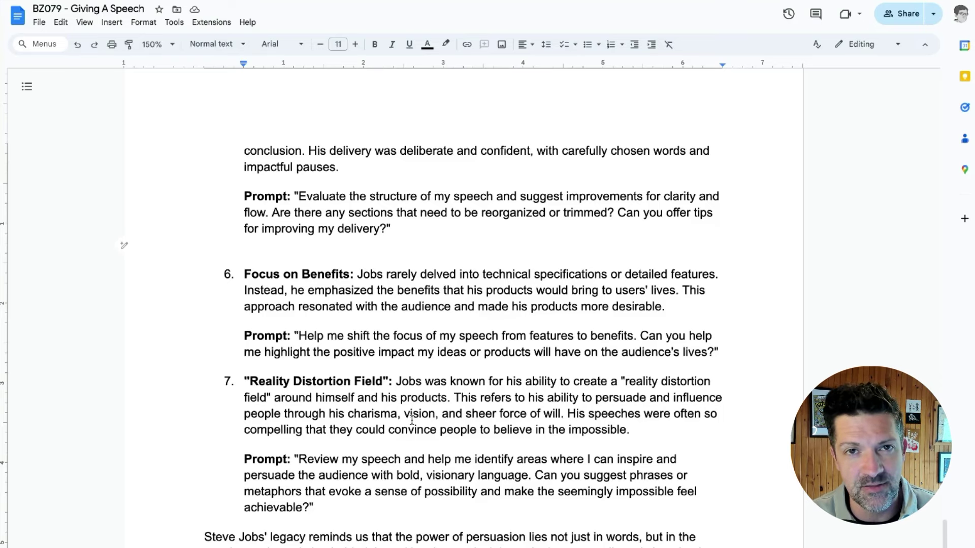
pyautogui.scroll(-1, 411, 420)
pyautogui.scroll(-3, 411, 420)
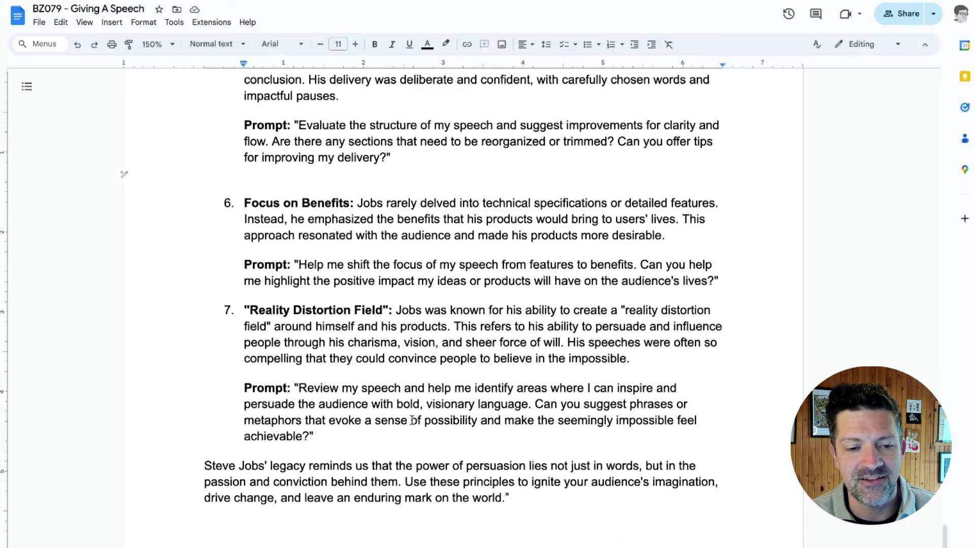
pyautogui.click(245, 310)
pyautogui.moveTo(246, 310); pyautogui.dragTo(393, 312)
pyautogui.click(395, 311)
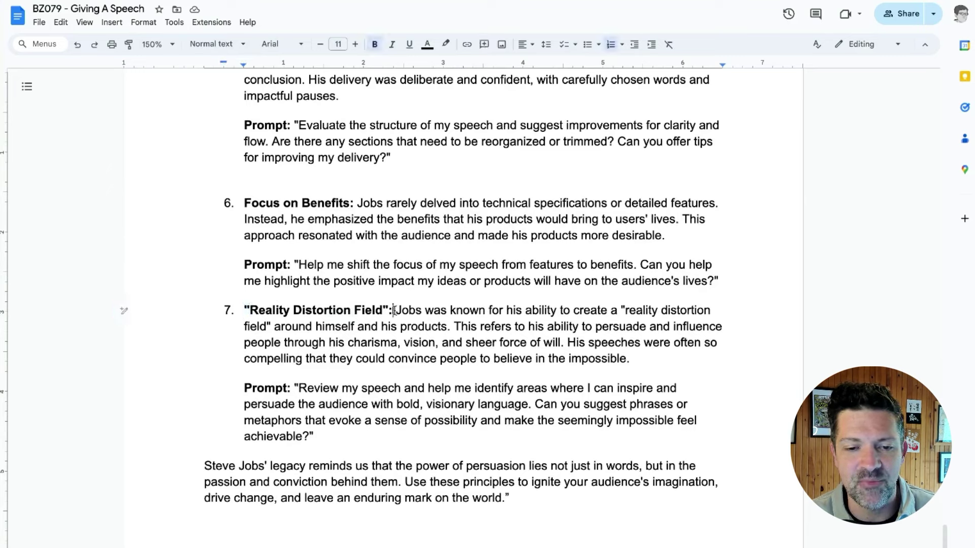
# - Read the "Reality Distortion Field" item in the guide, highlighting its opening sentence and its full prompt text
pyautogui.moveTo(398, 310); pyautogui.dragTo(457, 328)
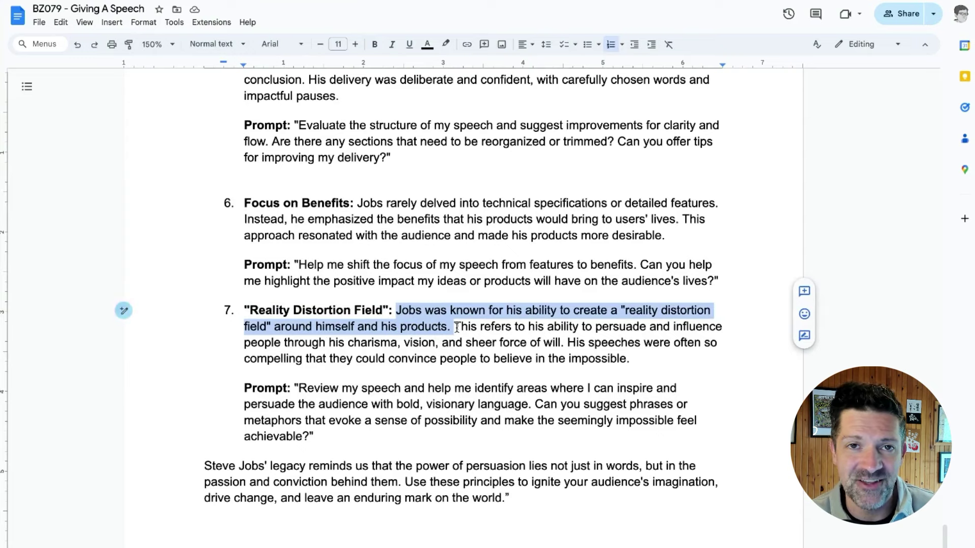
pyautogui.scroll(-1, 457, 328)
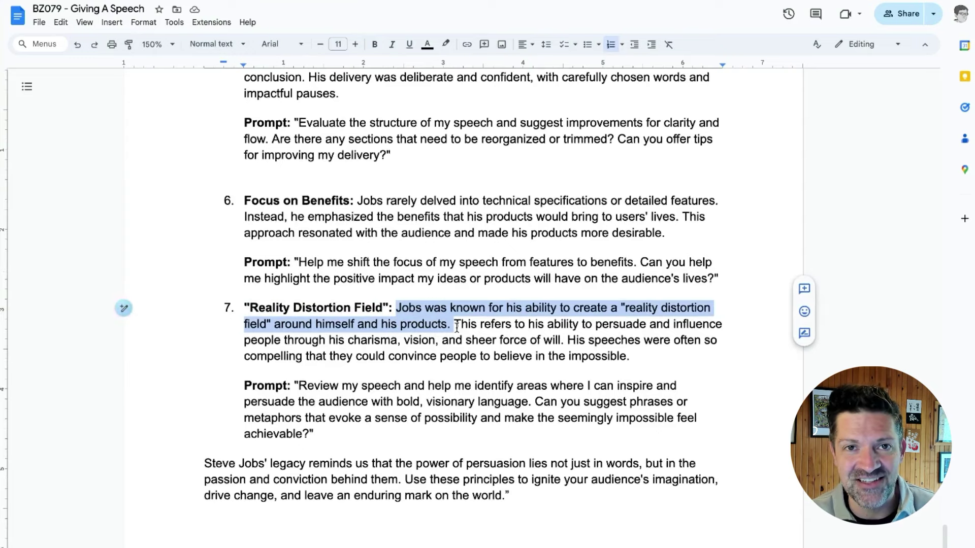
pyautogui.click(456, 325)
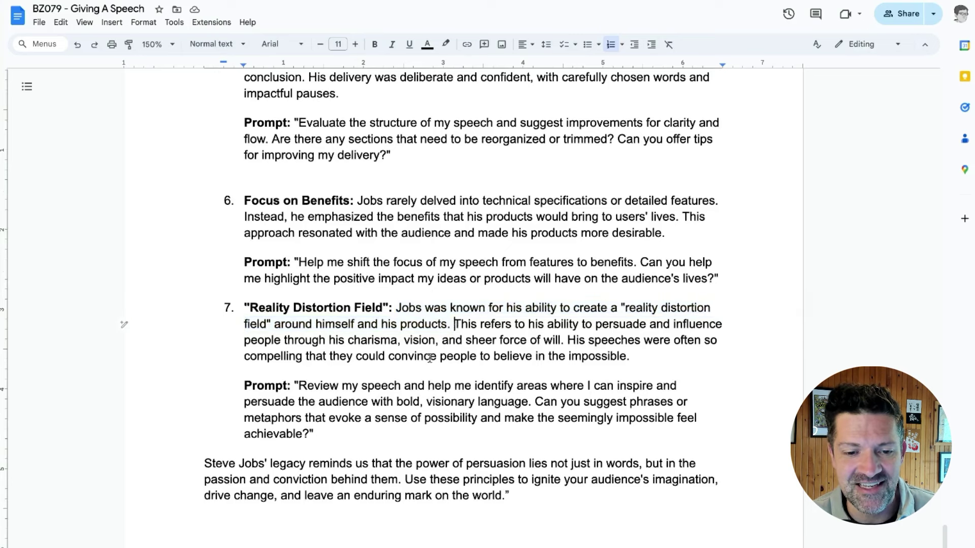
pyautogui.moveTo(348, 430); pyautogui.dragTo(295, 386)
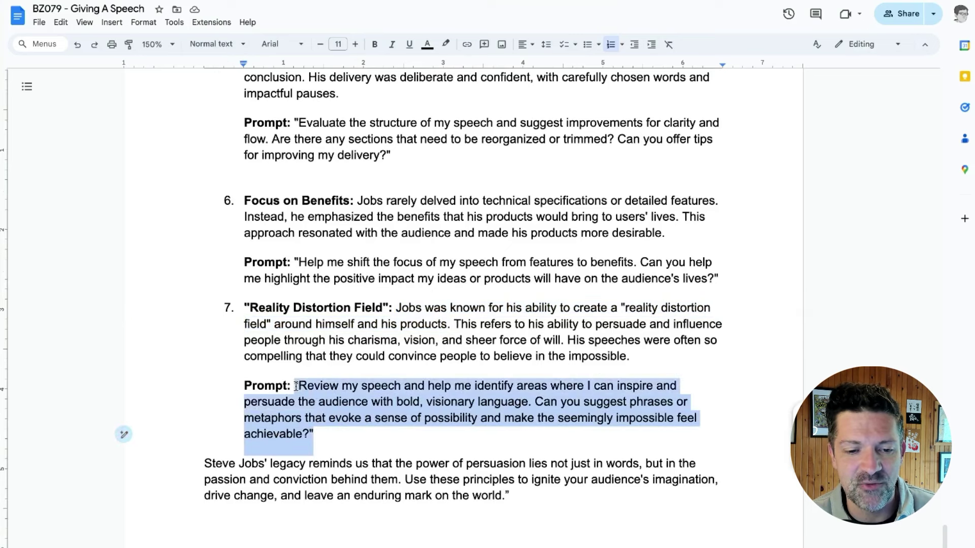
pyautogui.click(413, 437)
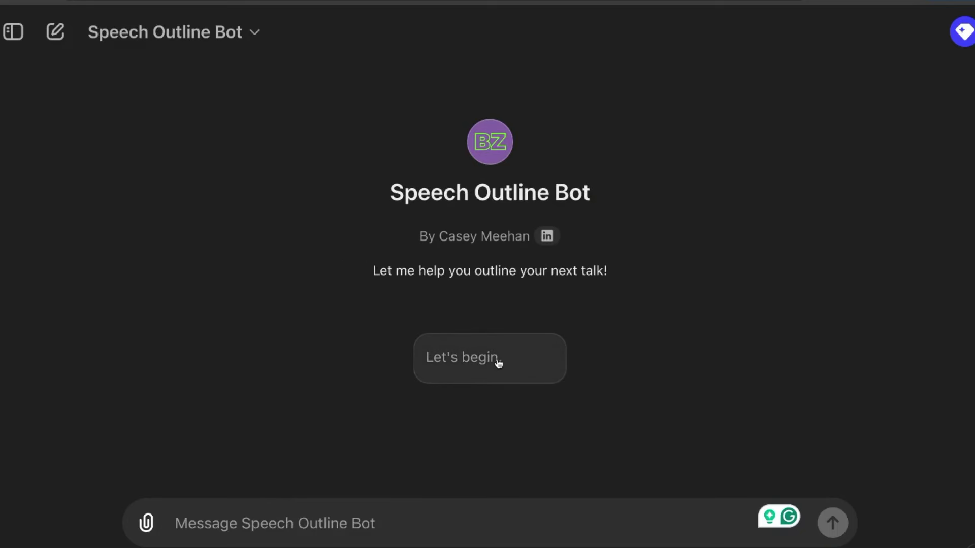
# - Start the ChatGPT Speech Outline Bot with "Let's begin." and review the solutions and actions outlined for the three community problems
pyautogui.click(498, 362)
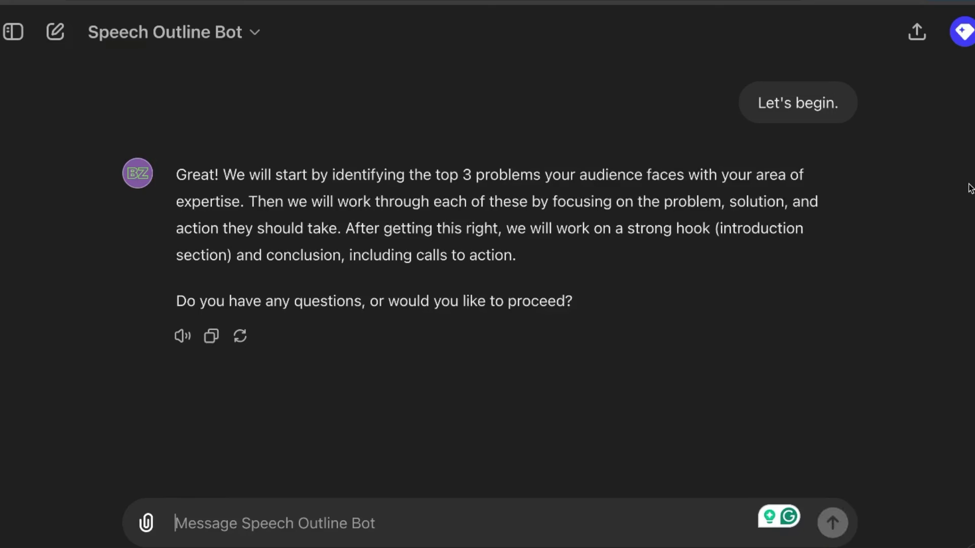
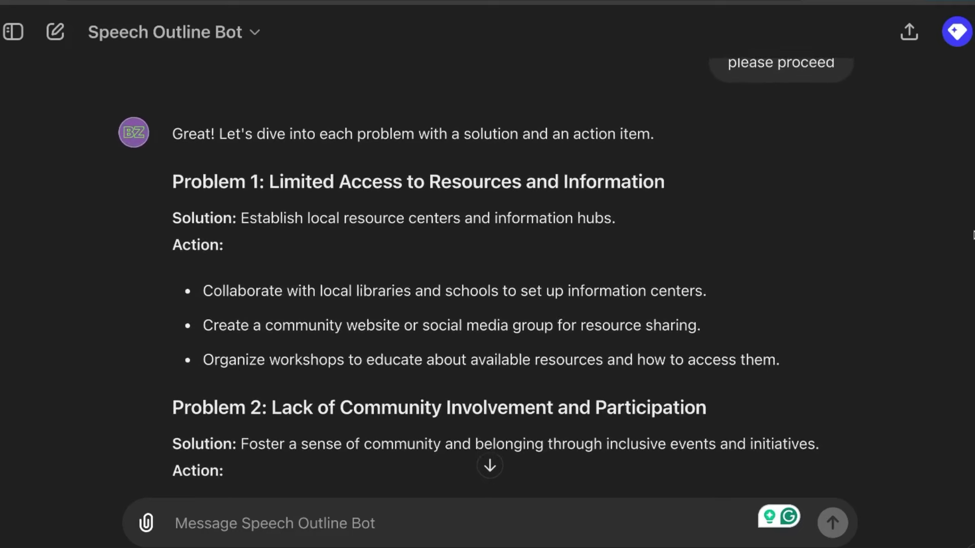
pyautogui.scroll(-2, 973, 235)
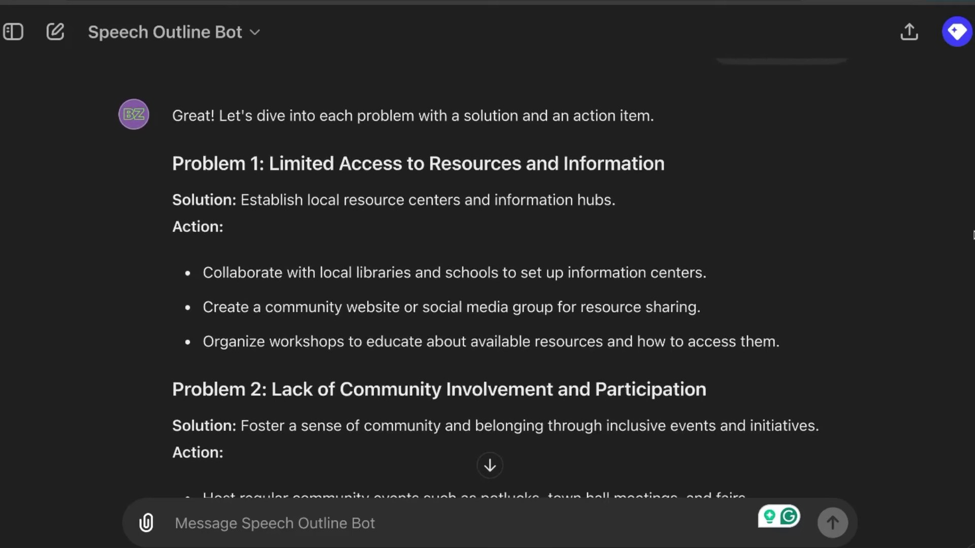
pyautogui.scroll(-2, 973, 235)
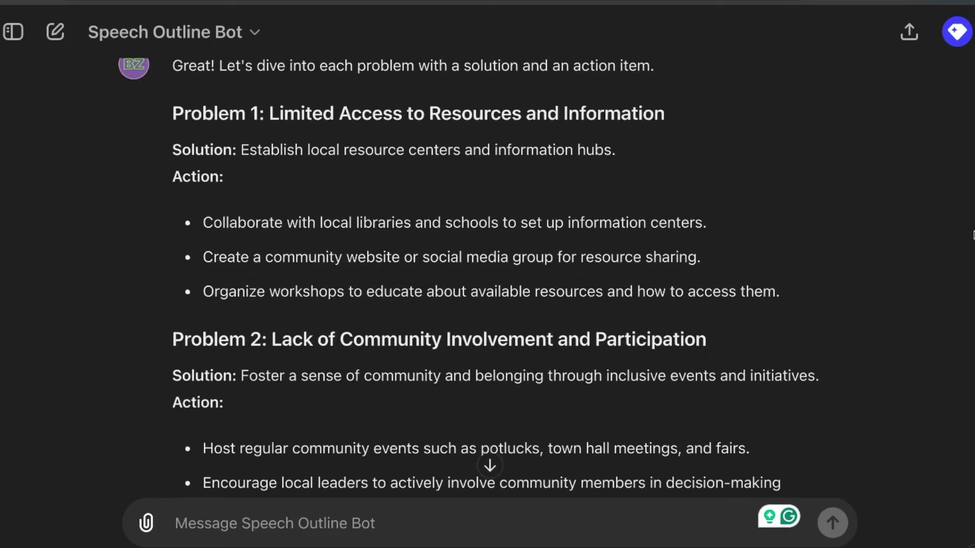
pyautogui.scroll(-3, 973, 235)
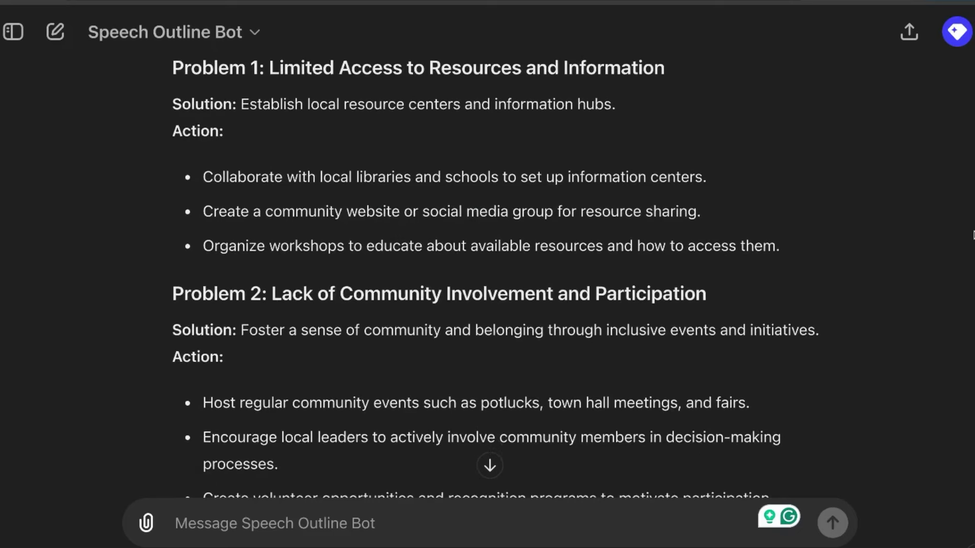
pyautogui.scroll(-5, 972, 234)
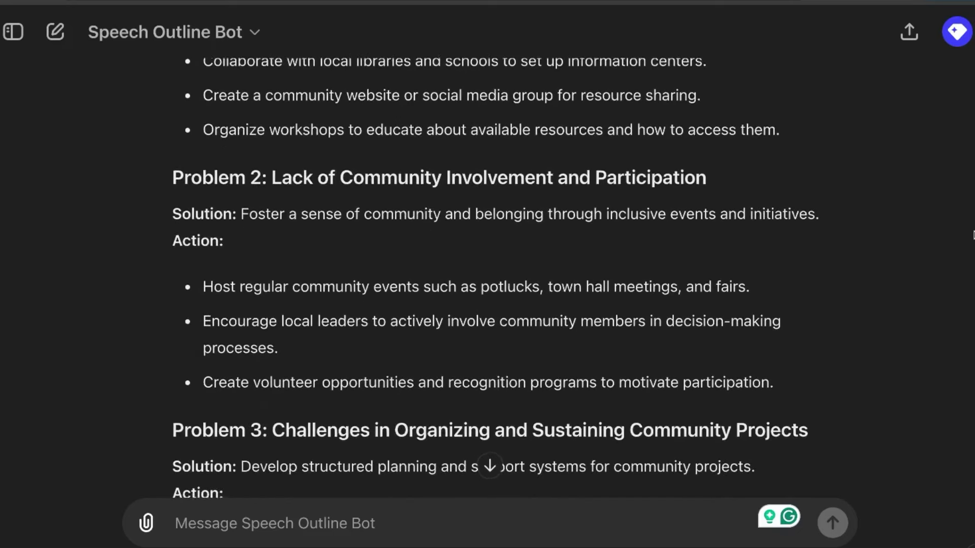
pyautogui.scroll(-5, 973, 235)
pyautogui.scroll(-5, 973, 235)
pyautogui.scroll(-6, 973, 235)
pyautogui.scroll(-10, 972, 235)
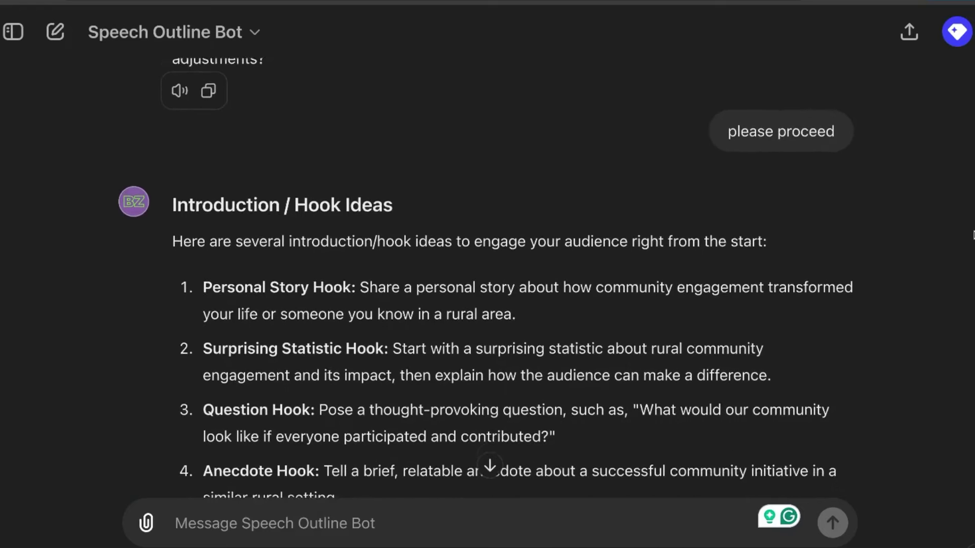
# - Review the Introduction / Hook Ideas and choose the Question Hook by replying "3 sounds good!"
pyautogui.scroll(-3, 972, 234)
pyautogui.scroll(-2, 973, 234)
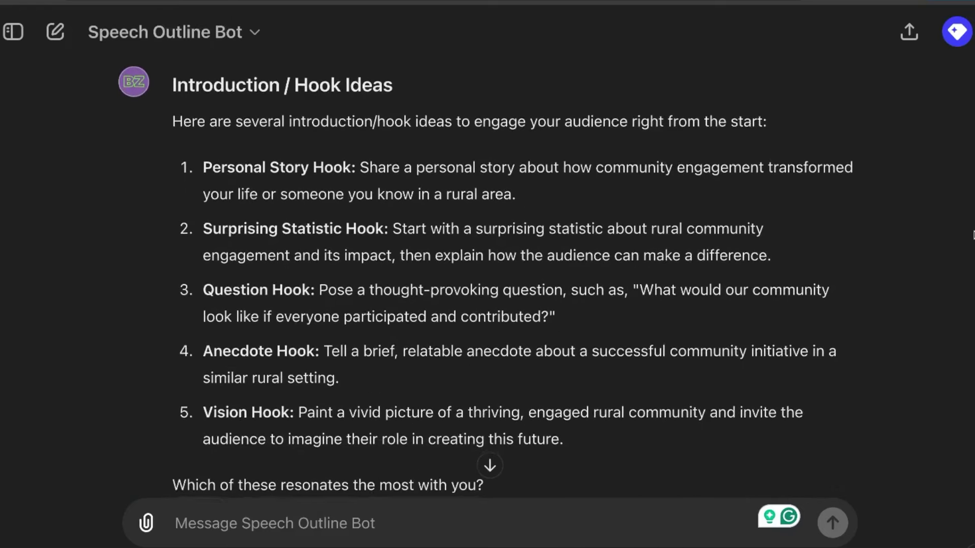
pyautogui.write('3 sounds good!')
pyautogui.press('Return')
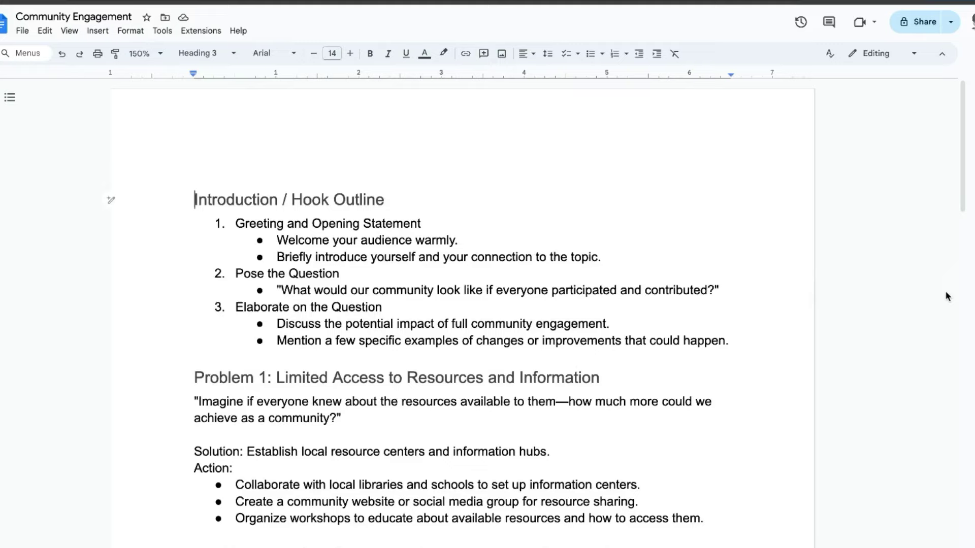
# - Switch to the Community Engagement document in Google Docs, review the speech outline and select all of its text
pyautogui.scroll(-3, 946, 292)
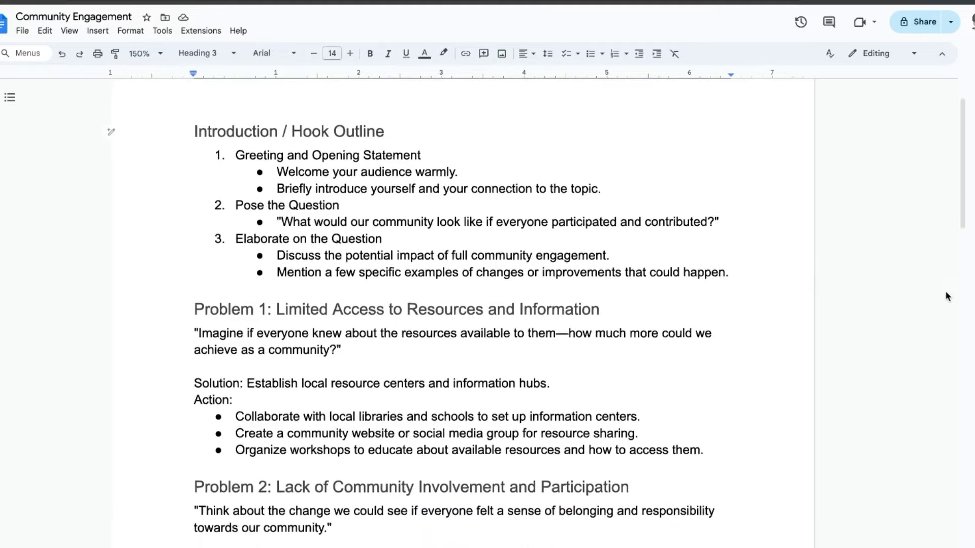
pyautogui.scroll(-2, 946, 296)
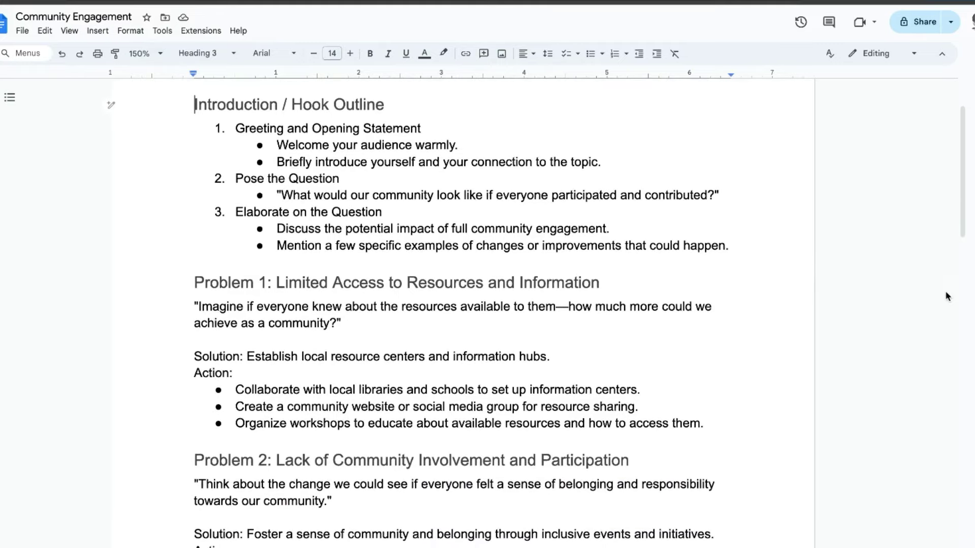
pyautogui.scroll(-1, 945, 296)
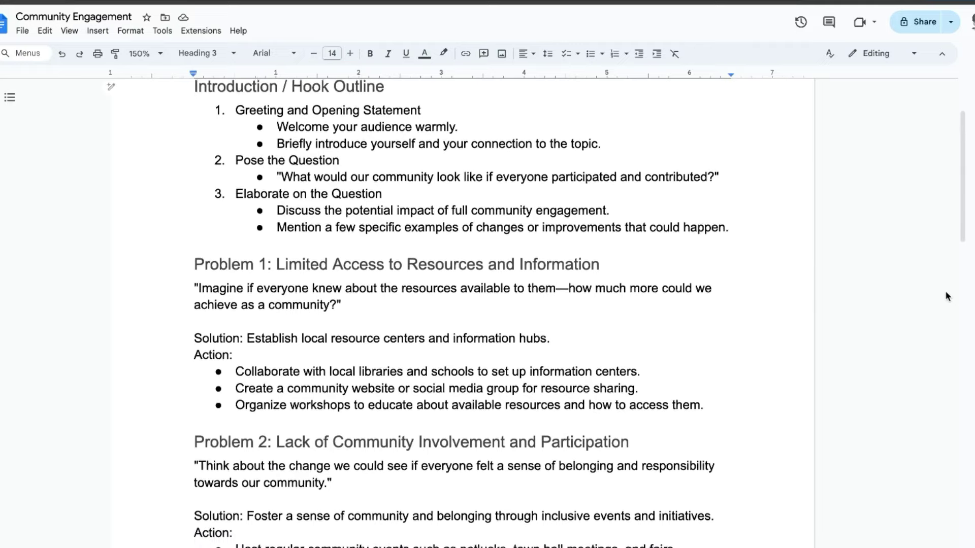
pyautogui.scroll(-6, 945, 294)
pyautogui.click(551, 322)
pyautogui.hotkey('ctrl', 'a')
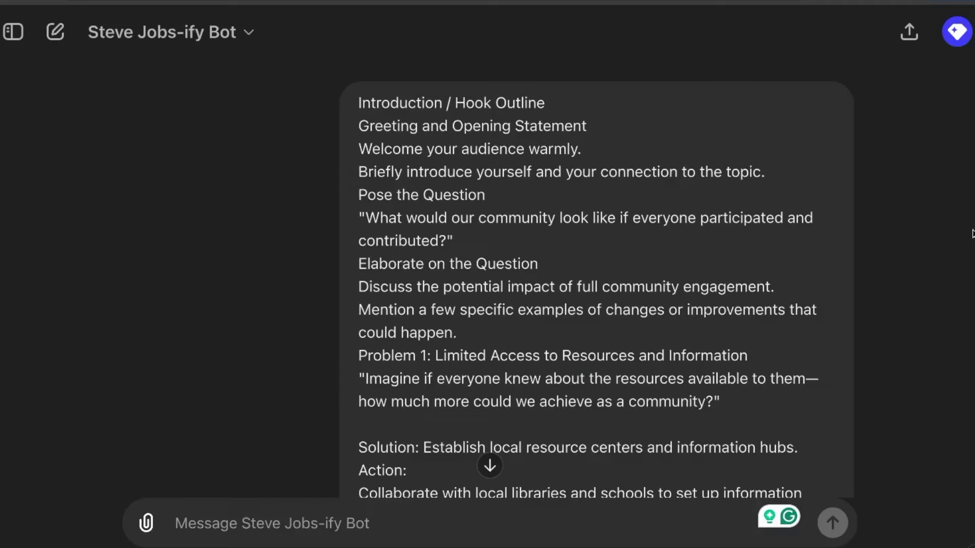
# - Switch to the Steve Jobs-ify Bot in ChatGPT and read the submitted outline and the Step 1 review for confusing words or jargon
pyautogui.scroll(-4, 972, 233)
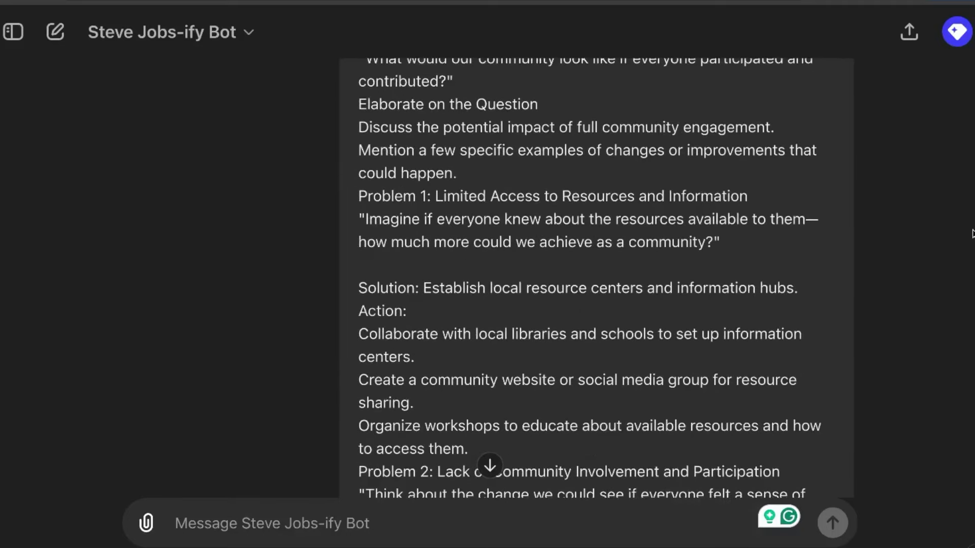
pyautogui.scroll(-10, 972, 233)
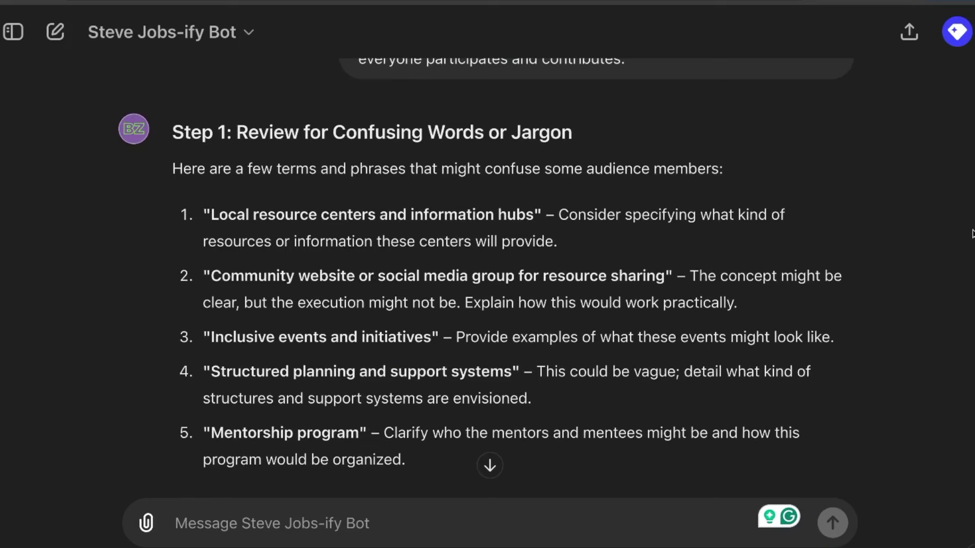
pyautogui.scroll(-1, 972, 234)
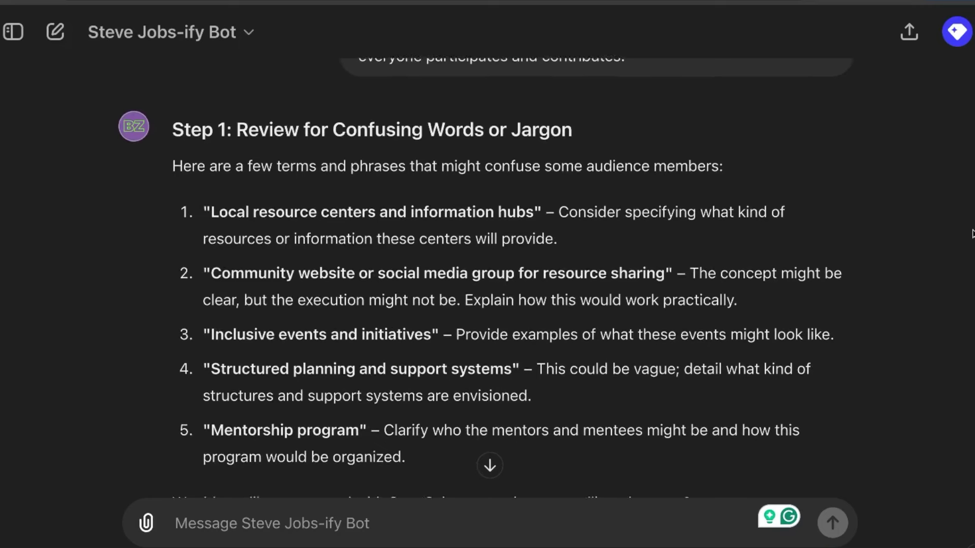
pyautogui.scroll(-1, 973, 233)
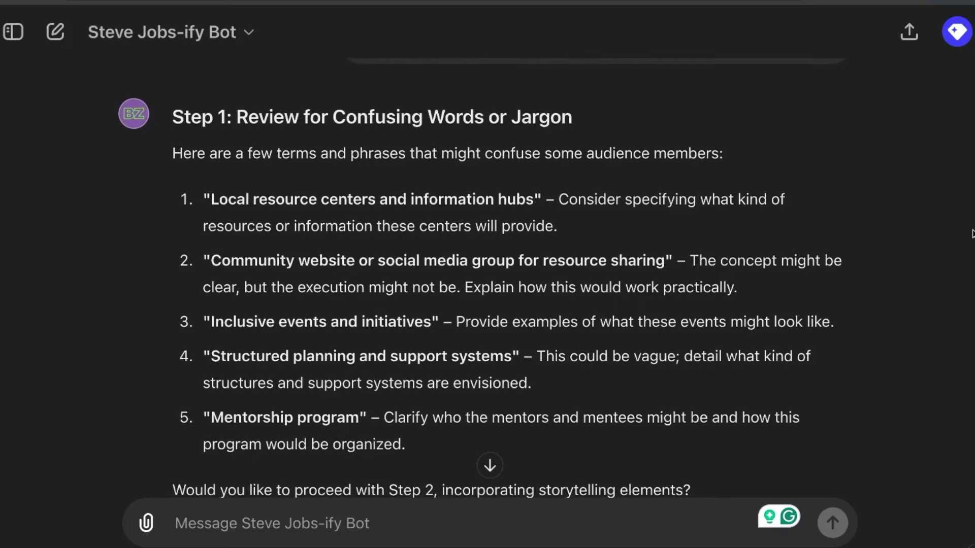
pyautogui.scroll(-3, 973, 233)
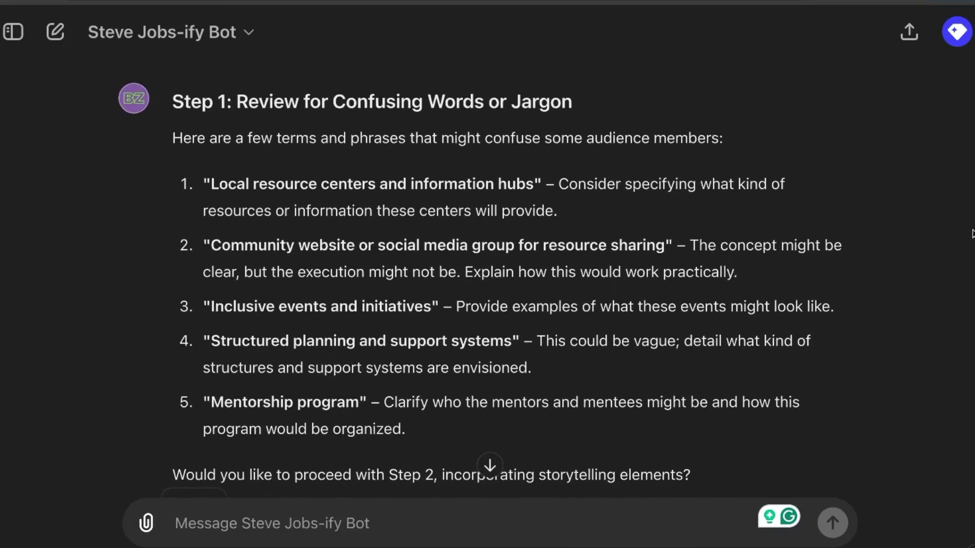
pyautogui.scroll(-10, 973, 233)
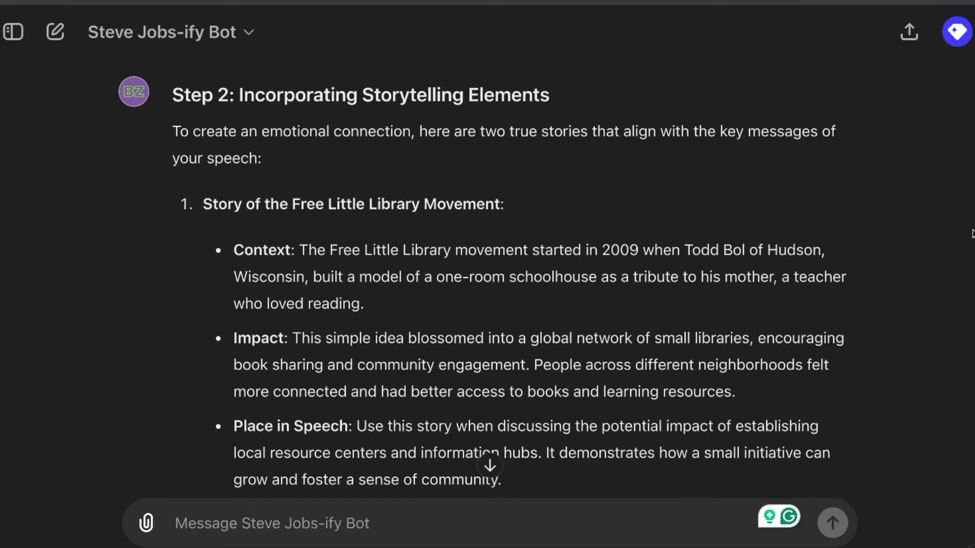
# - Read the Step 2 storytelling suggestions, covering the Free Little Library Movement and Compton Cowboys stories and their place in the speech
pyautogui.scroll(-2, 972, 234)
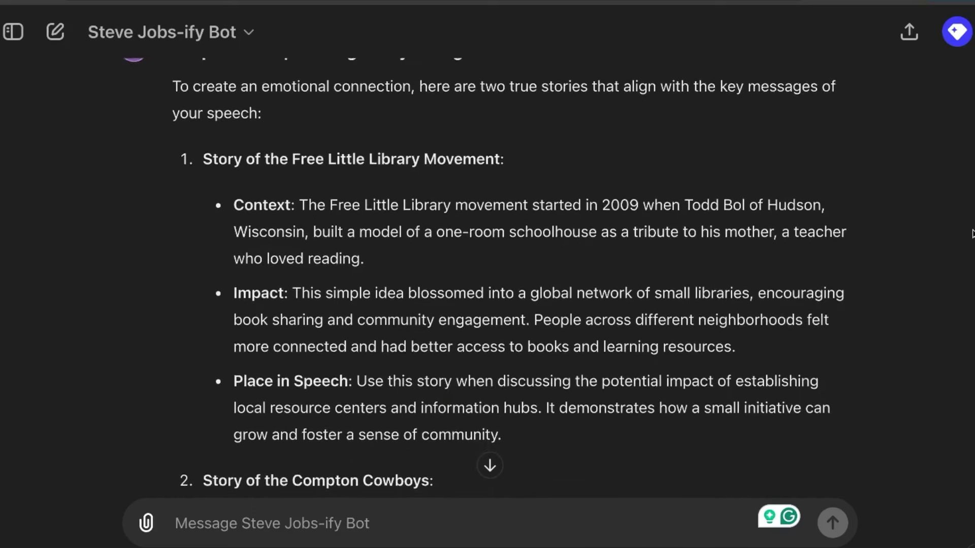
pyautogui.scroll(-5, 972, 234)
pyautogui.scroll(-5, 972, 234)
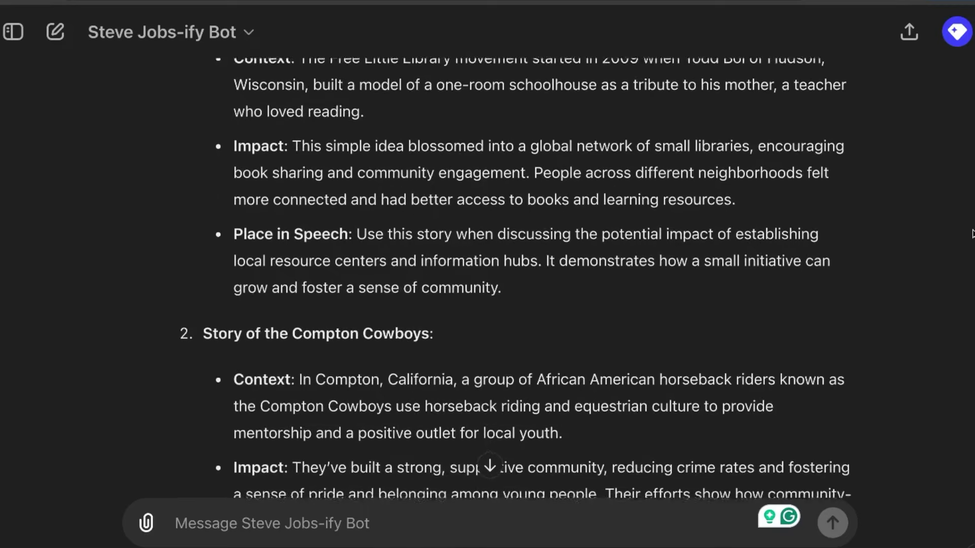
pyautogui.scroll(-2, 972, 233)
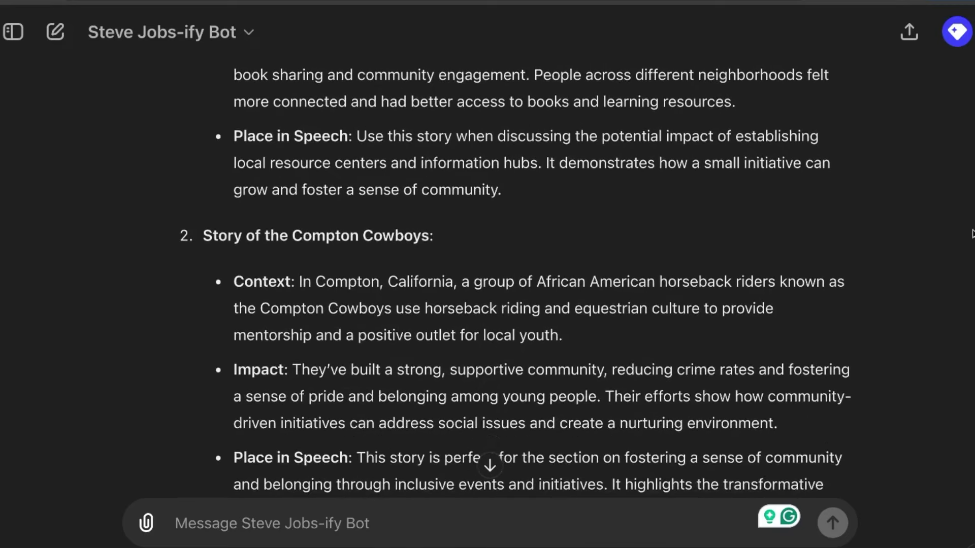
pyautogui.scroll(-1, 972, 234)
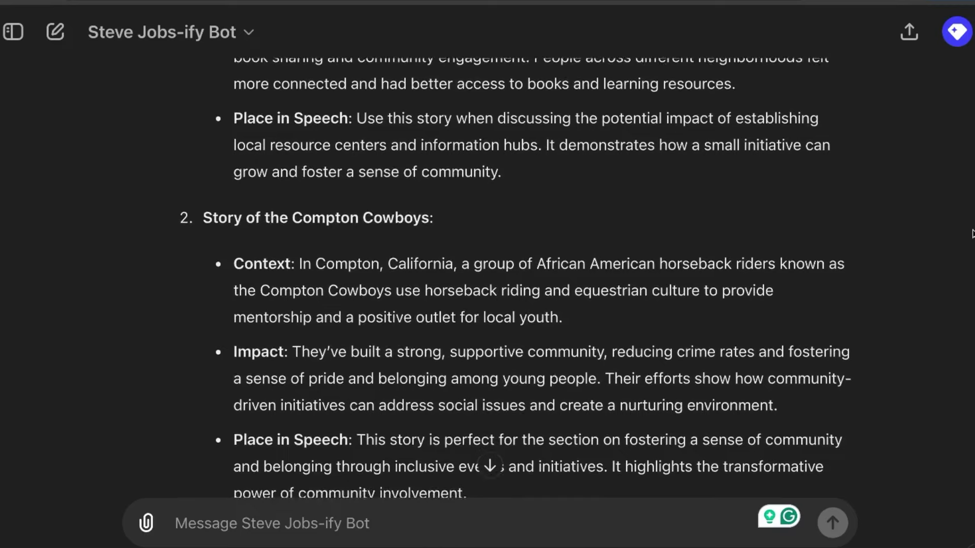
pyautogui.scroll(-1, 972, 233)
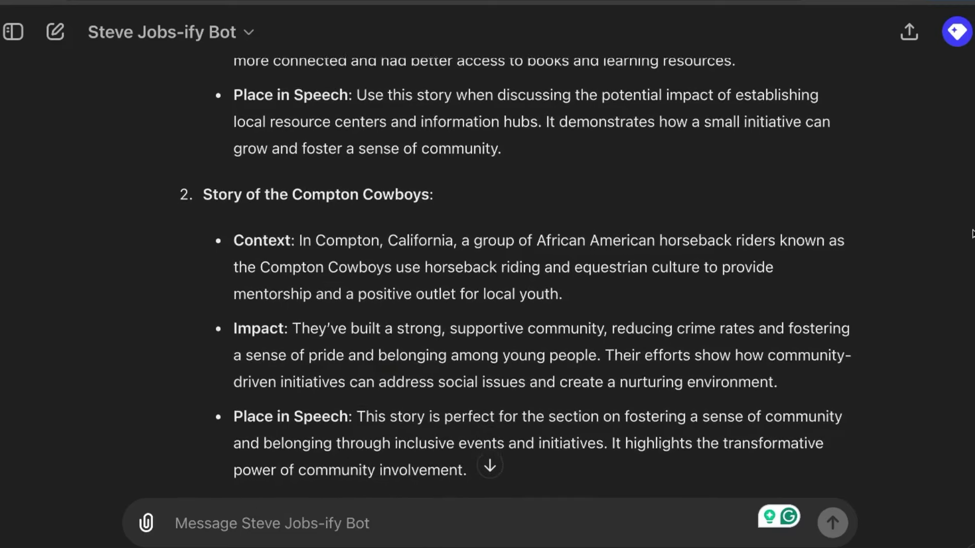
pyautogui.scroll(-1, 972, 234)
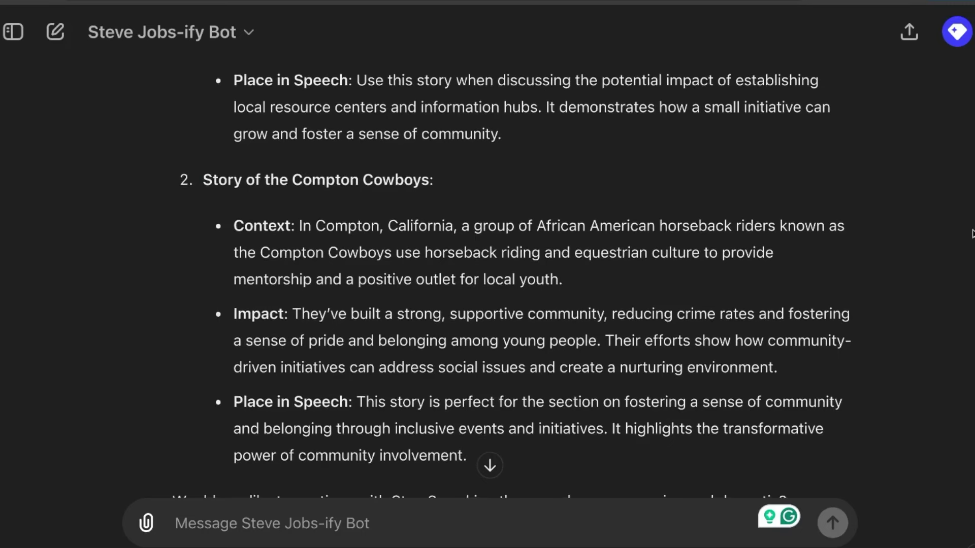
pyautogui.scroll(-1, 972, 233)
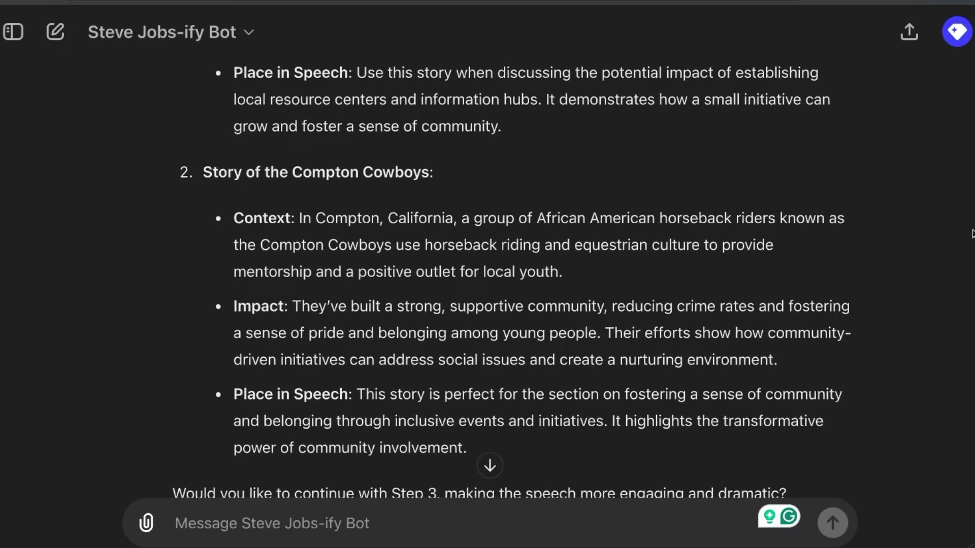
pyautogui.scroll(-1, 973, 234)
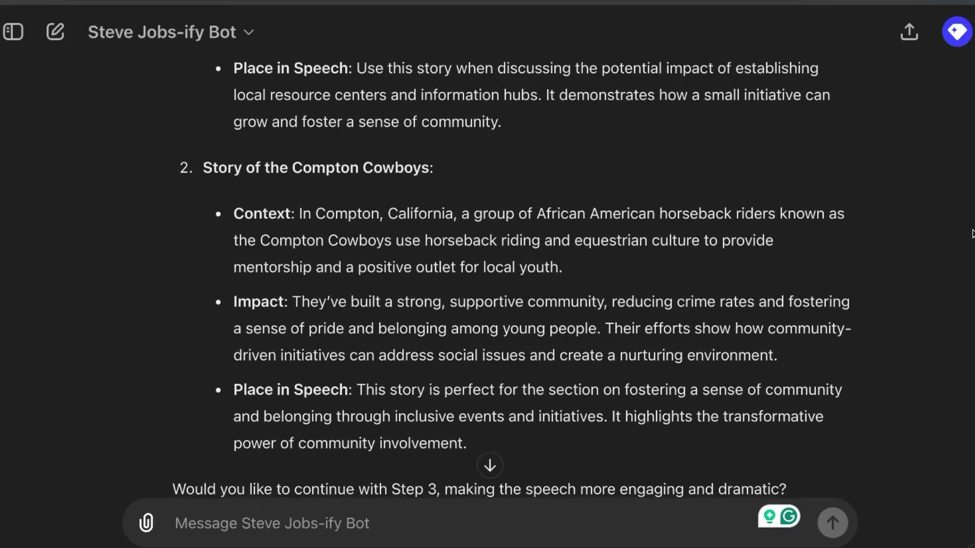
pyautogui.scroll(-1, 973, 234)
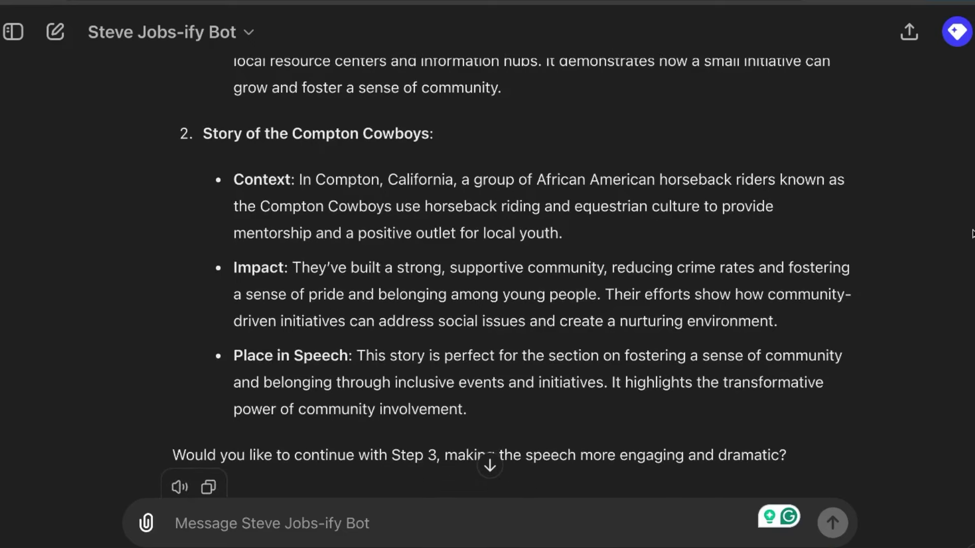
# - Reply "proceed" to the bot and view the Step 3 suggestions for making the speech more engaging and dramatic
pyautogui.scroll(-1, 972, 233)
pyautogui.write('proceed')
pyautogui.press('Return')
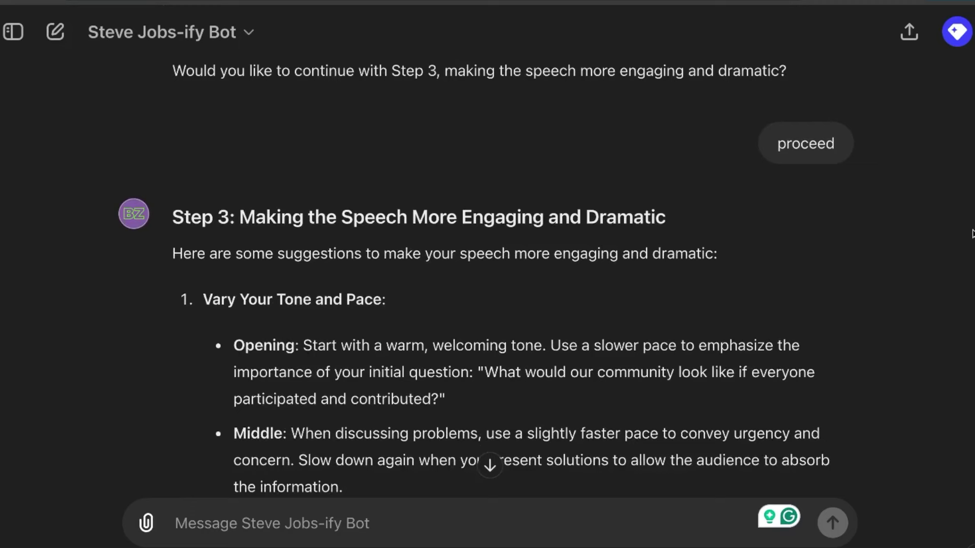
pyautogui.scroll(-3, 973, 234)
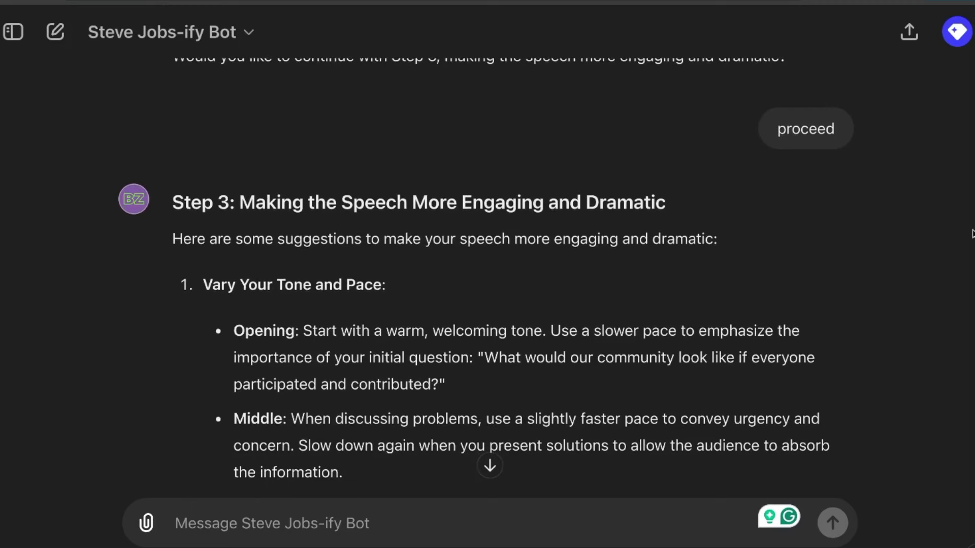
# - Read the Step 3 suggestions on tone, pace and pauses, and highlight the example line under Add Humor
pyautogui.scroll(-5, 972, 234)
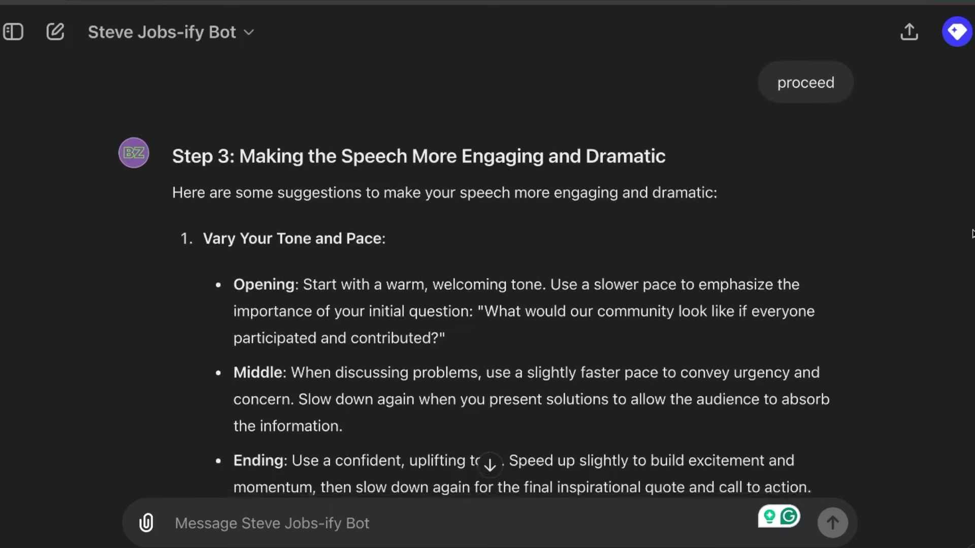
pyautogui.scroll(-6, 973, 233)
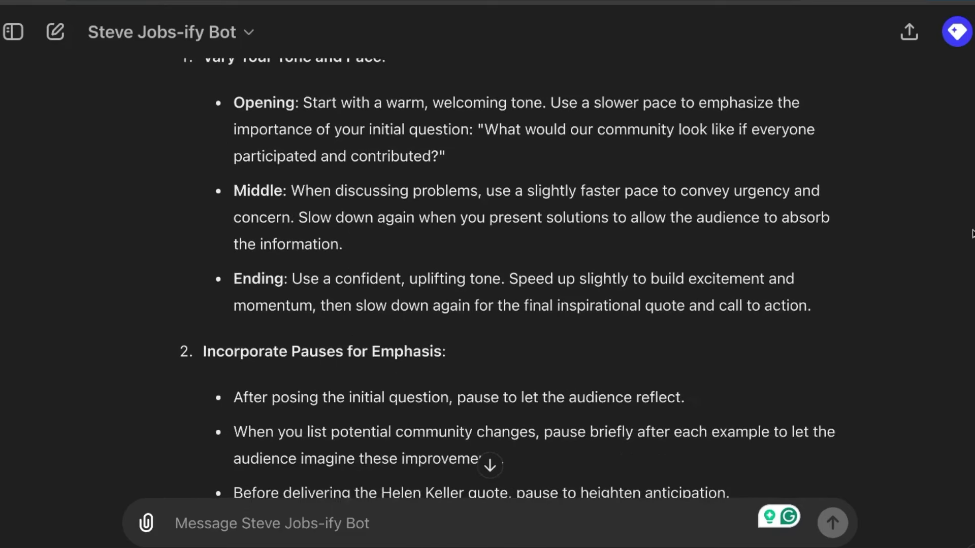
pyautogui.scroll(-8, 973, 233)
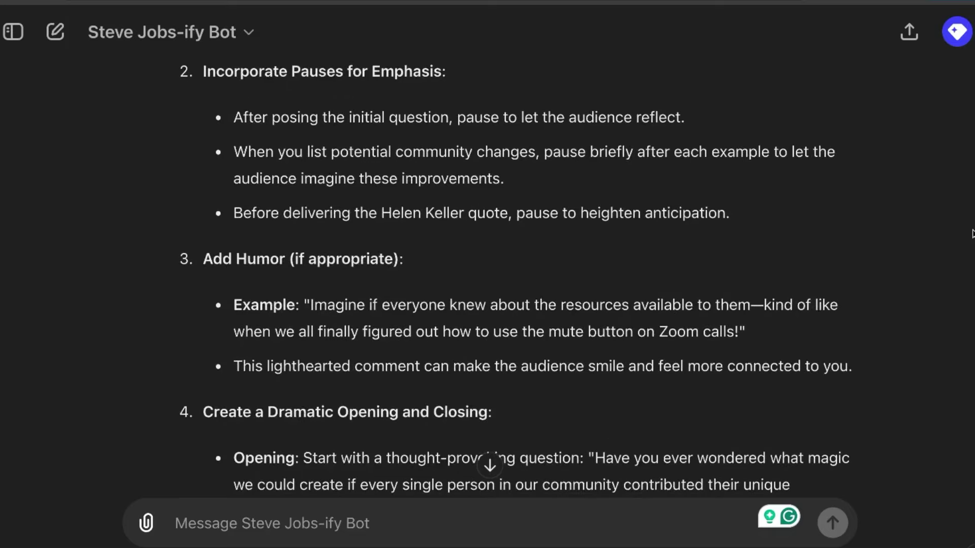
pyautogui.moveTo(748, 329); pyautogui.dragTo(301, 308)
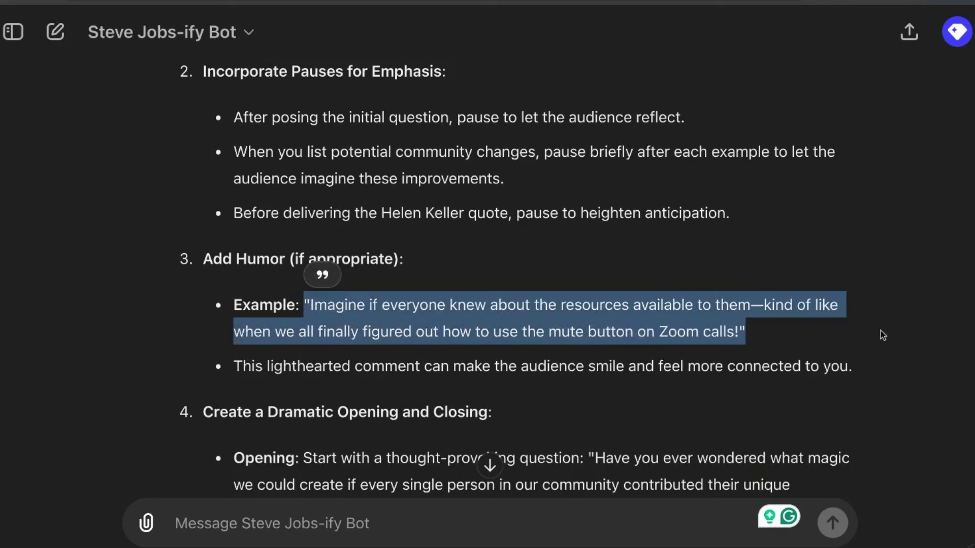
pyautogui.click(957, 339)
pyautogui.scroll(-2, 958, 339)
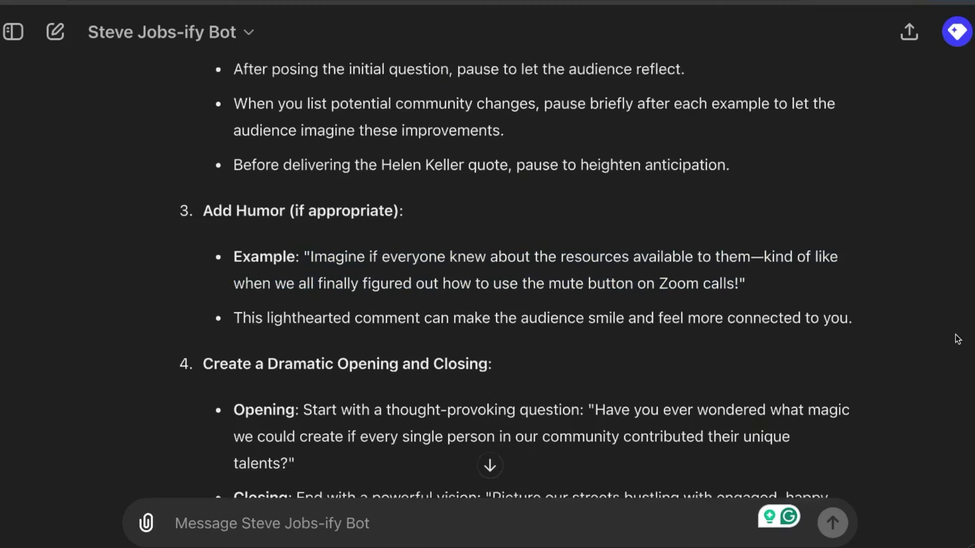
# - Review the bot's Steps 4 to 7 on enthusiasm and conviction, structure and flow, features versus benefits, and visionary language
pyautogui.scroll(-10, 958, 339)
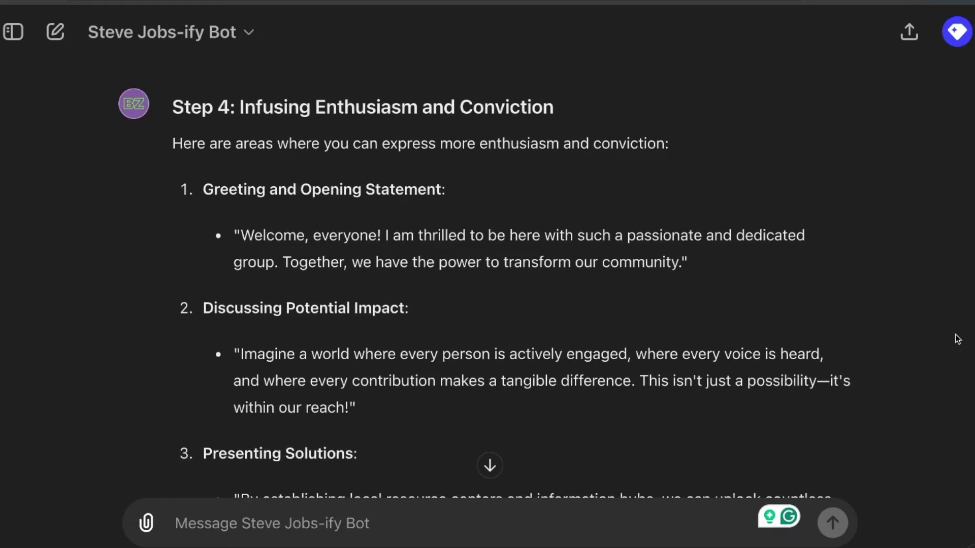
pyautogui.scroll(-3, 957, 339)
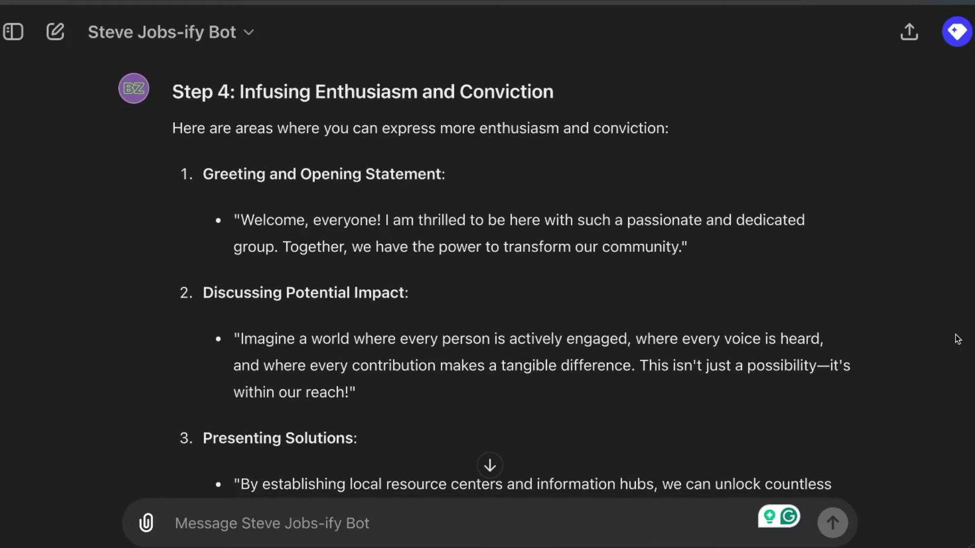
pyautogui.scroll(-10, 958, 339)
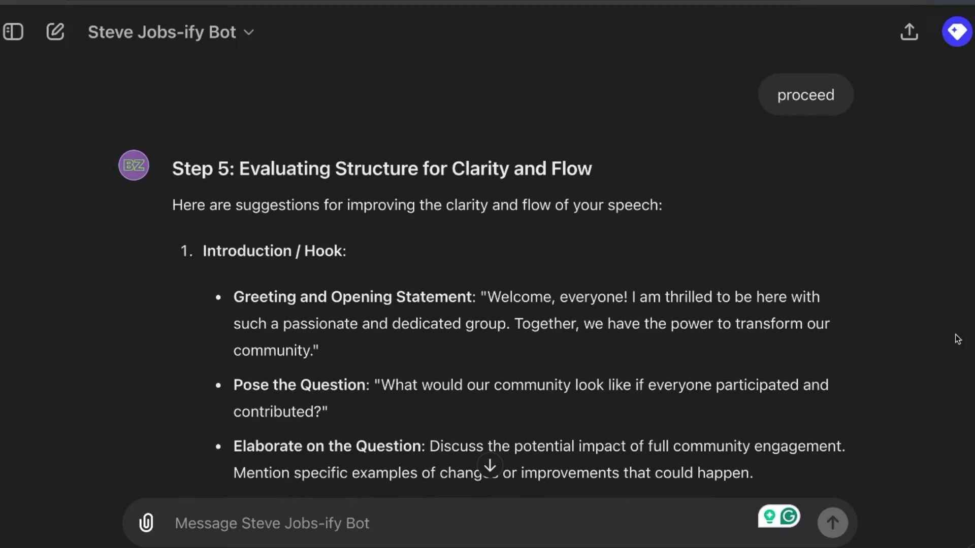
pyautogui.scroll(-7, 957, 339)
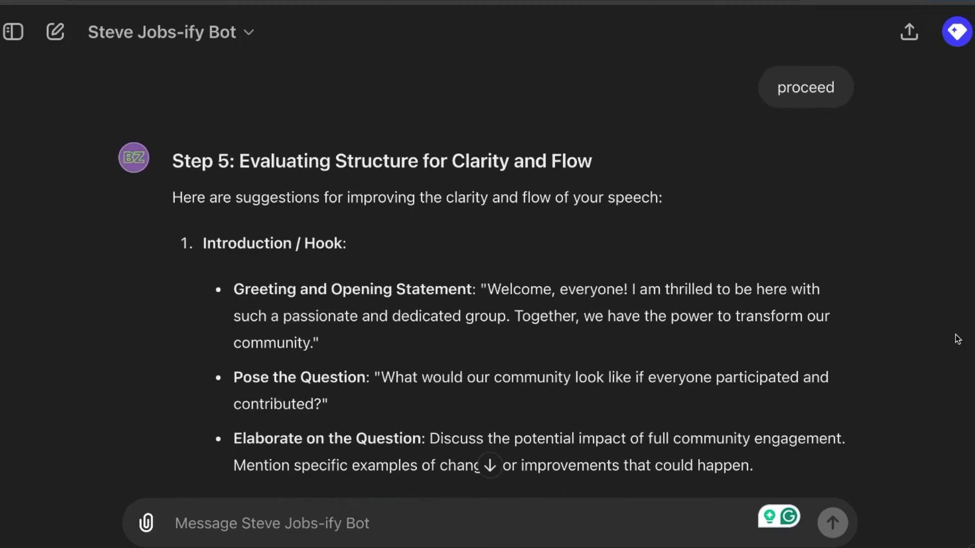
pyautogui.scroll(-15, 958, 340)
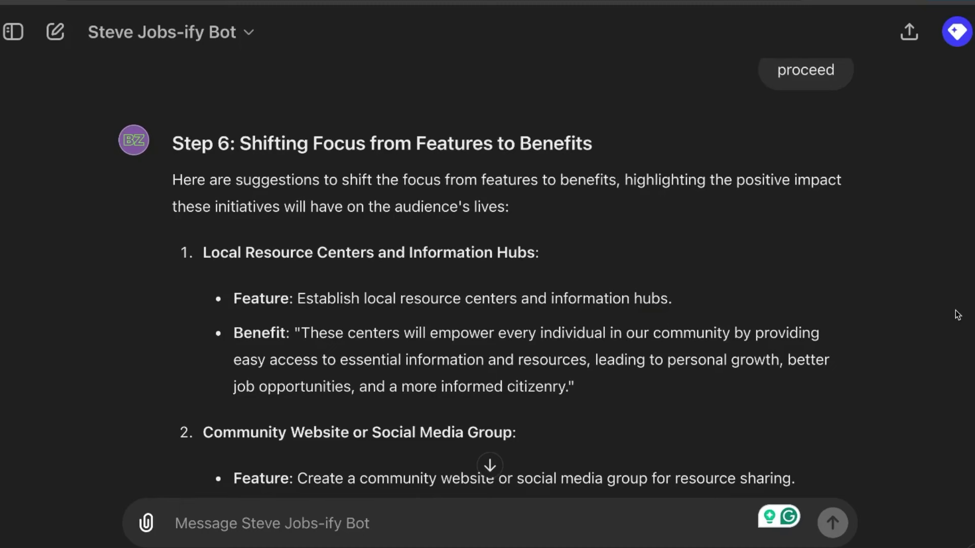
pyautogui.scroll(-15, 958, 315)
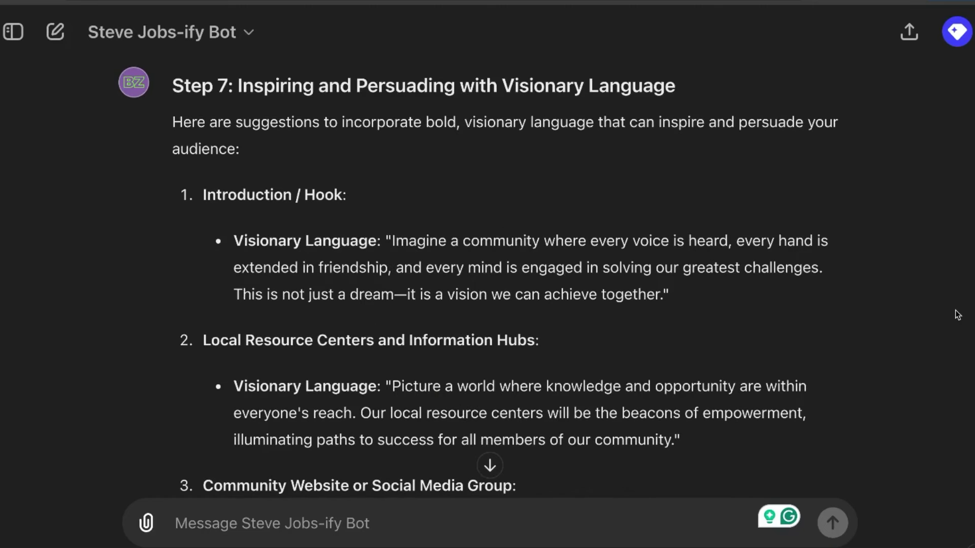
pyautogui.scroll(-1, 958, 315)
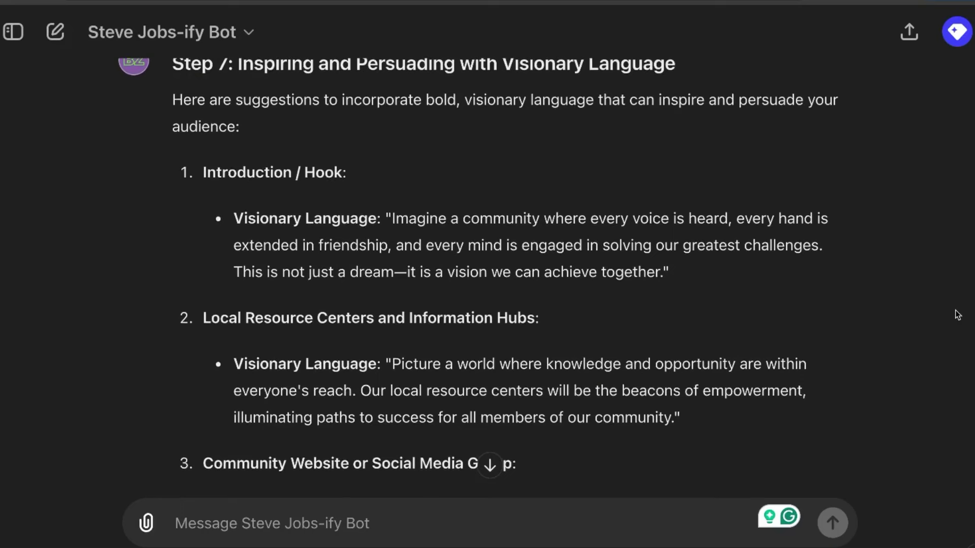
pyautogui.scroll(2, 957, 315)
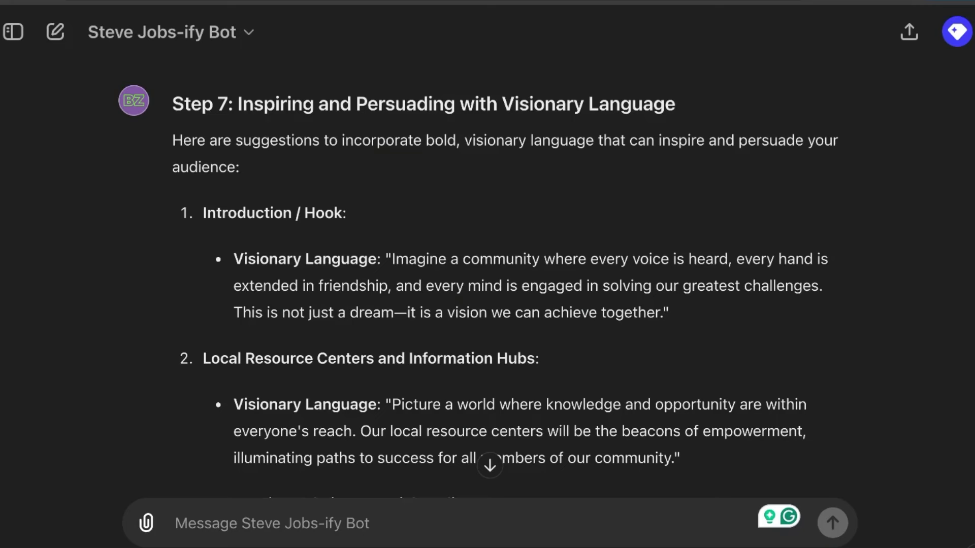